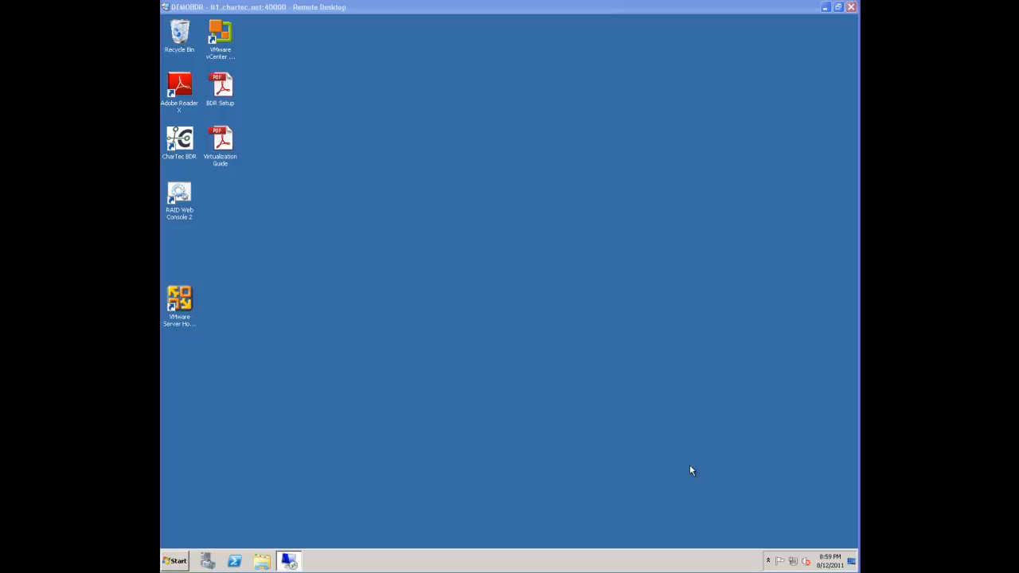
Open CharTec BDR and set the site ID to DEMO
double_click(189, 148)
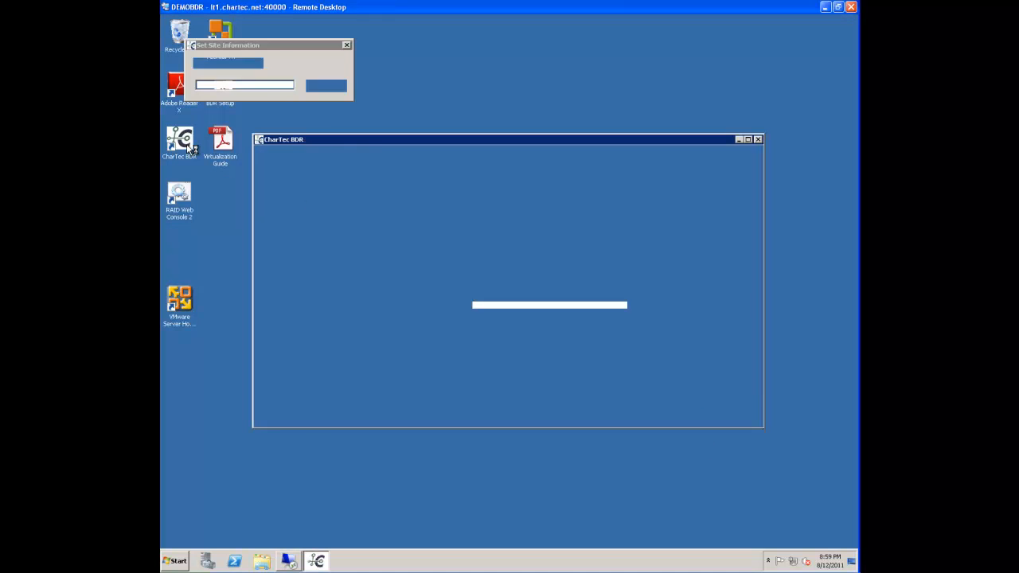
left_click(250, 88)
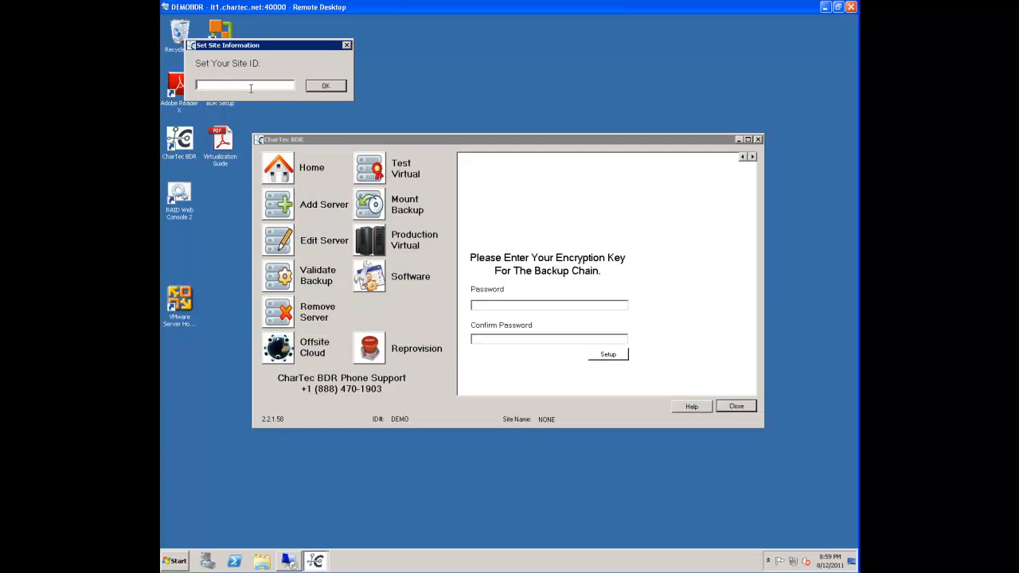
type("DEMO")
key("Return")
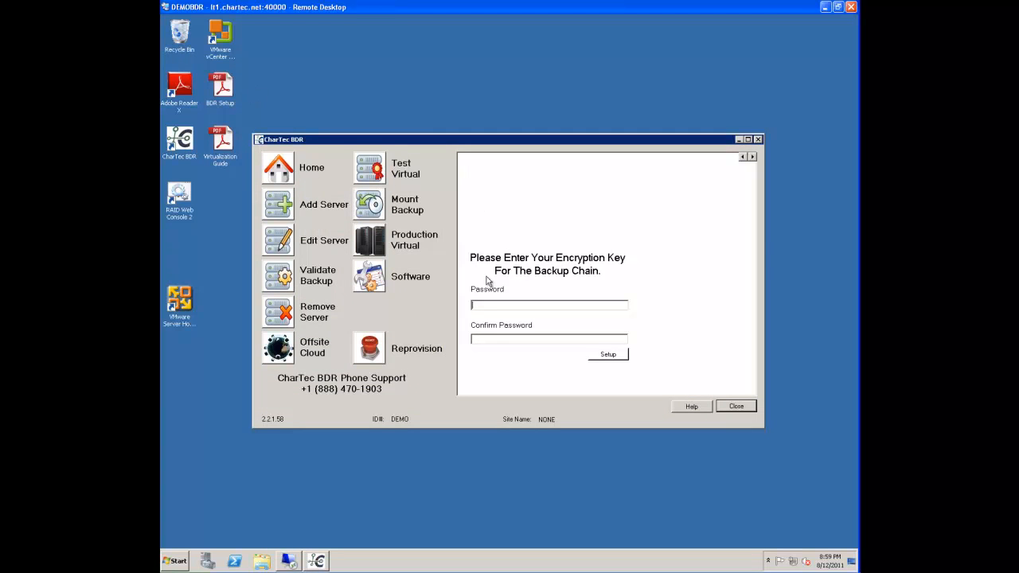
Enter and confirm the encryption key password for the backup chain, and generate the key
type("********")
key("Tab")
type("*********")
left_click(619, 357)
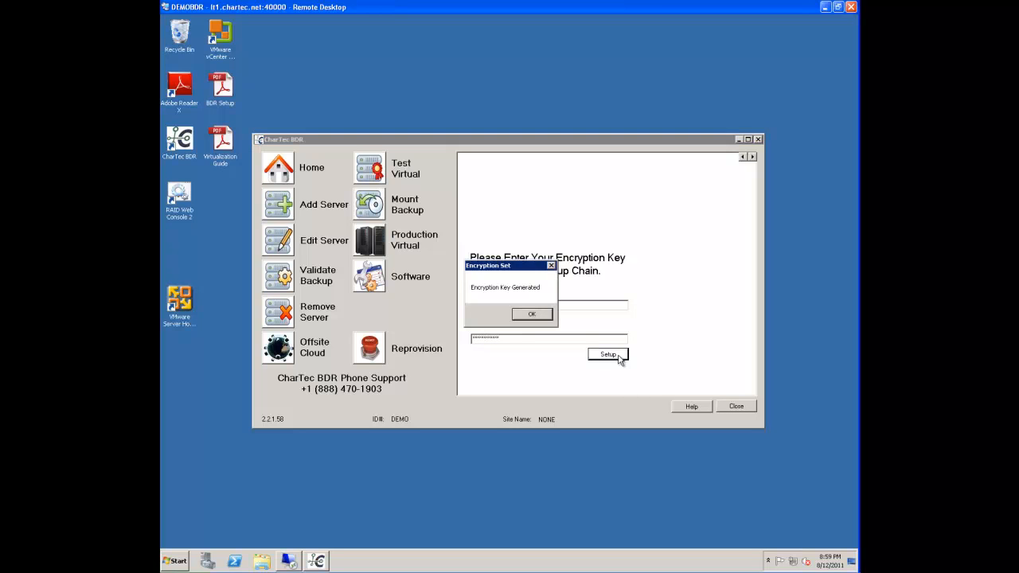
left_click(538, 315)
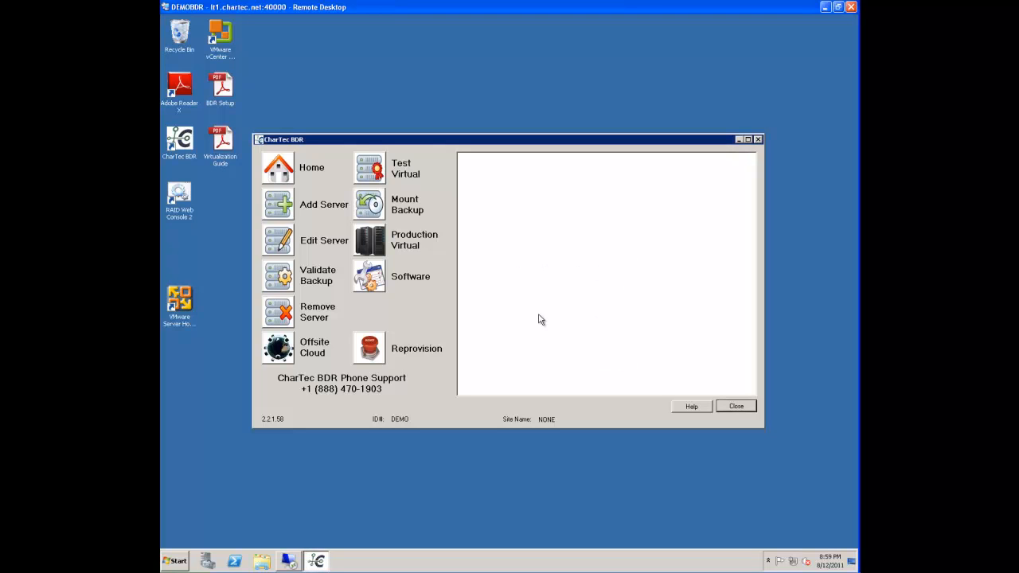
Add the server demoserver with admin username administrator, the admin password, domain demonet and IP address 192.168.232.10
left_click(270, 206)
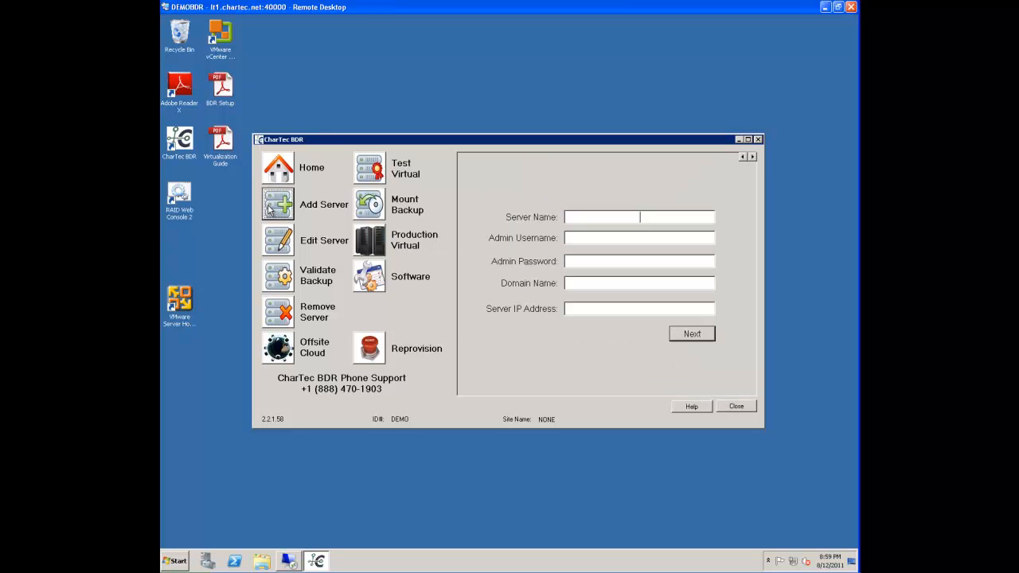
type("demoserver")
key("Tab")
type("adm")
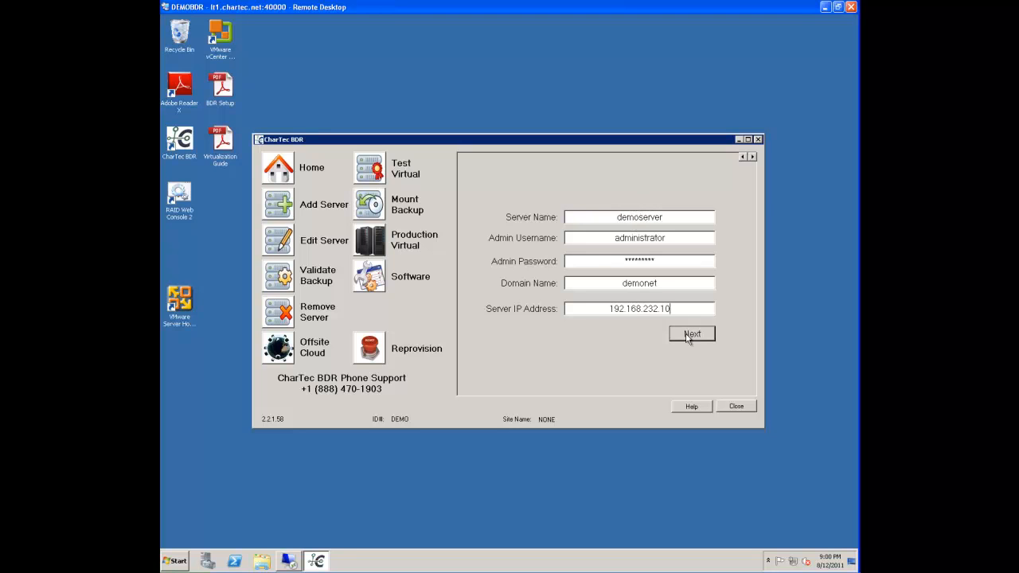
left_click(686, 334)
Include demoserver's C: partition in the backup, submit the job and acknowledge the installer instructions
left_click(720, 172)
left_click(720, 172)
left_click(729, 363)
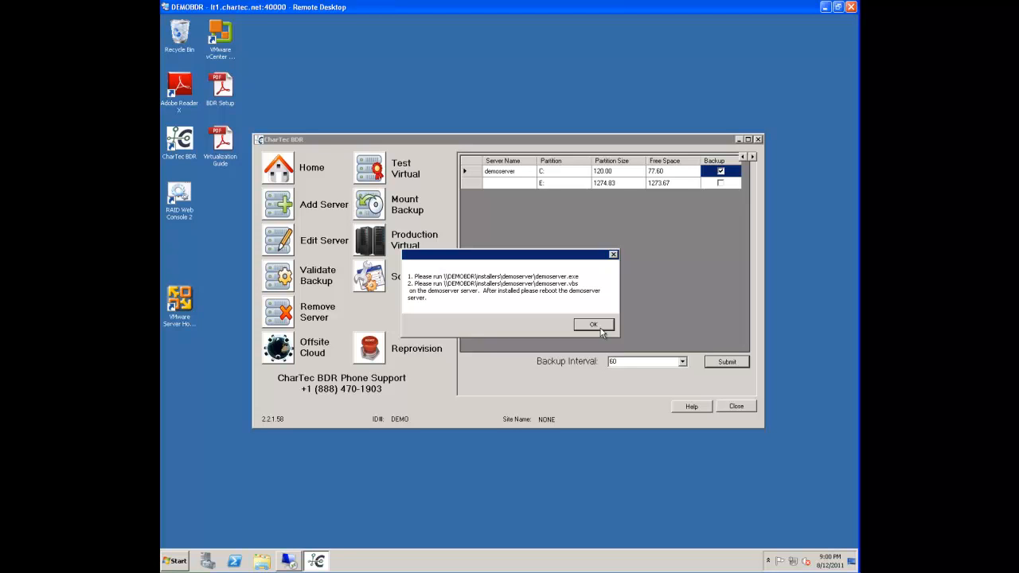
left_click(599, 327)
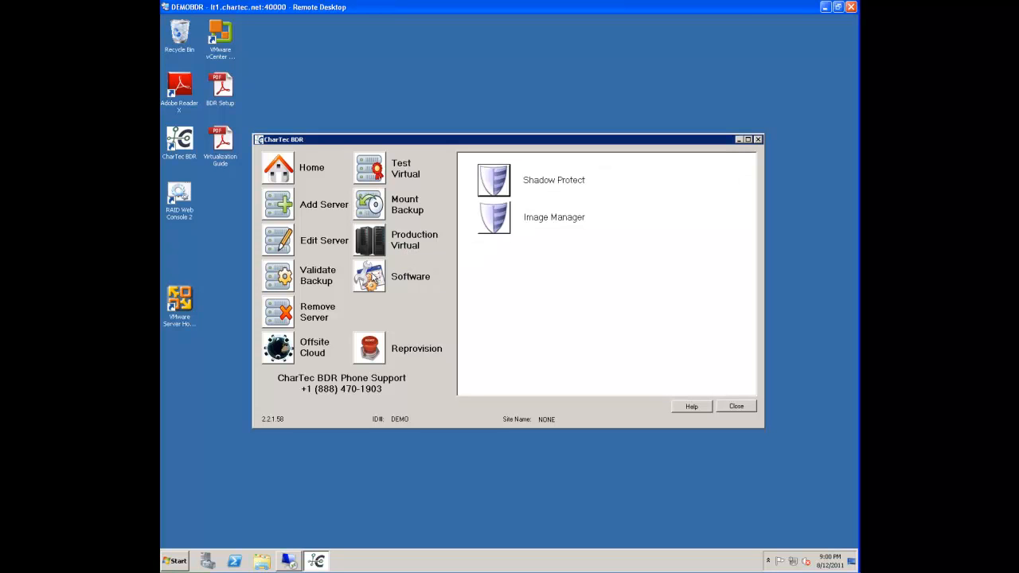
Launch ShadowProtect from the BDR software tools and add a server entry named demoserver with address 192.168.232.10
left_click(486, 185)
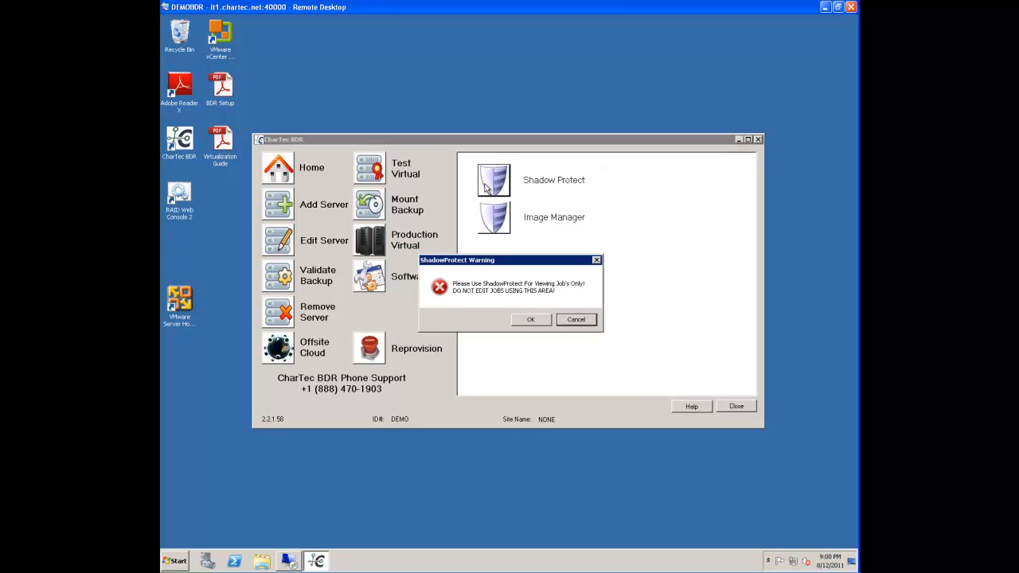
left_click(530, 320)
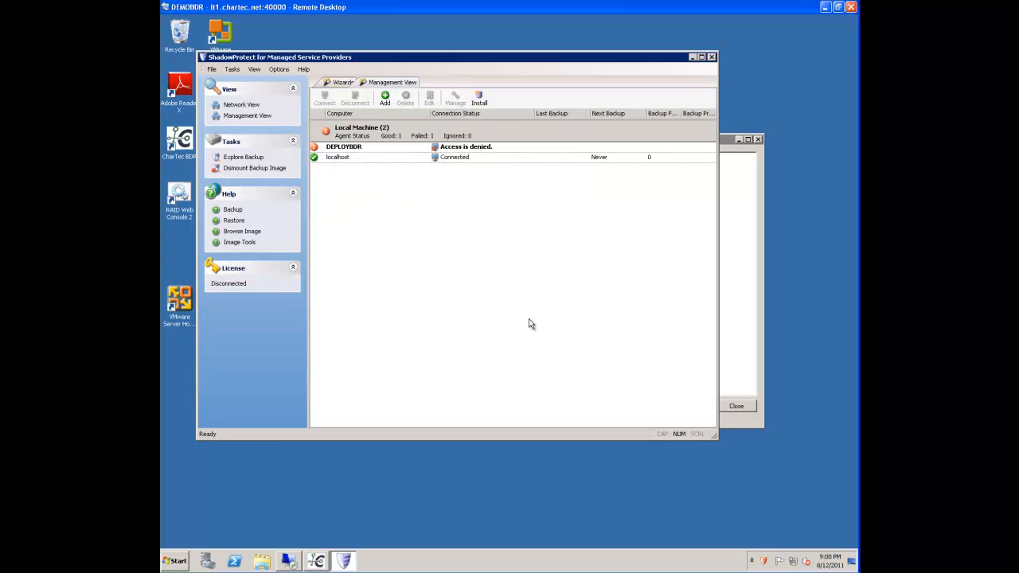
left_click(386, 100)
left_click_drag(498, 170, 451, 174)
type("demoserver")
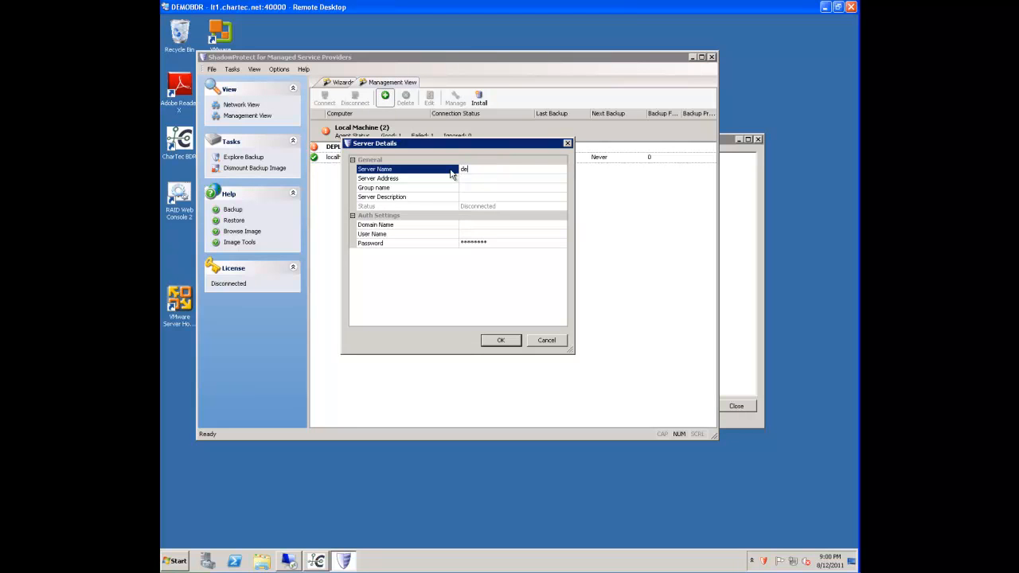
key("Tab")
type("192.168.232.")
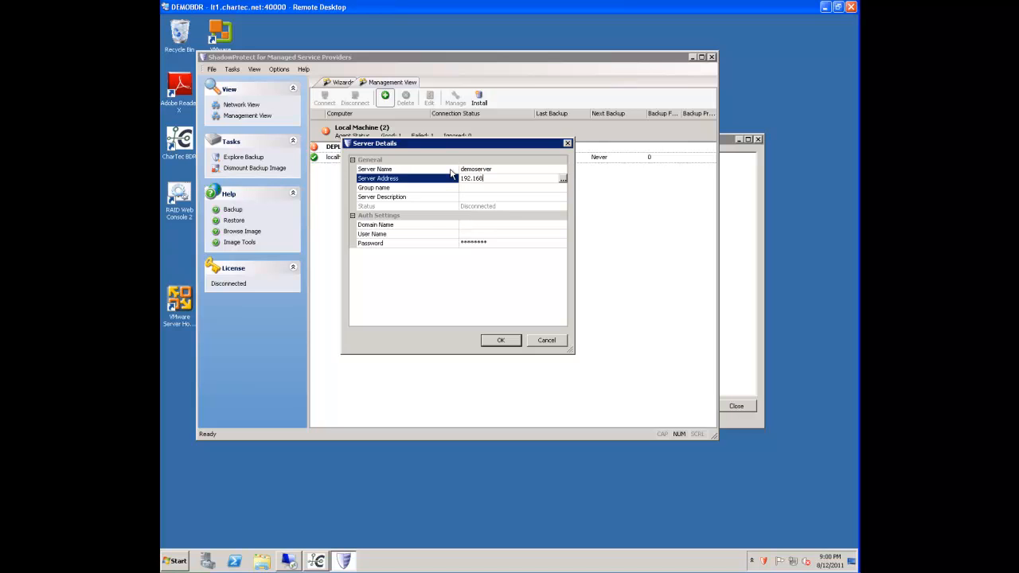
type("10")
Complete the server entry with domain demonet, user name administrator and the account password, save it, and close ShadowProtect
left_click(488, 226)
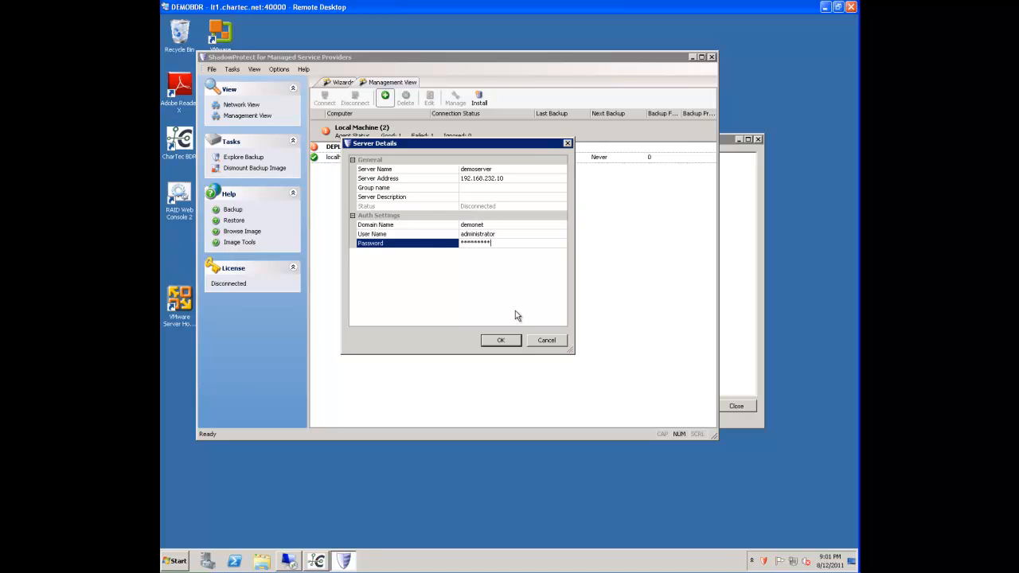
left_click(503, 342)
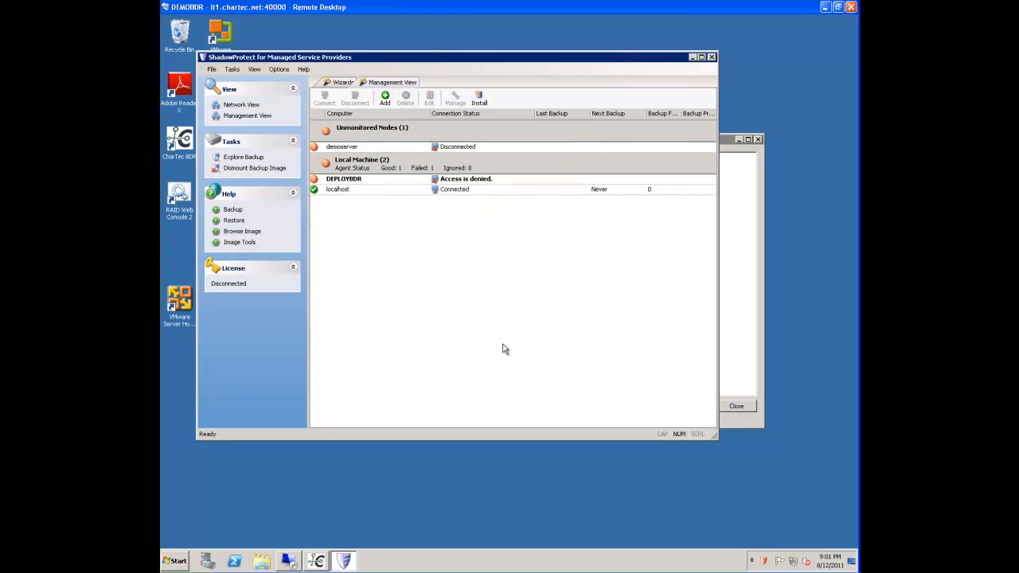
left_click(393, 150)
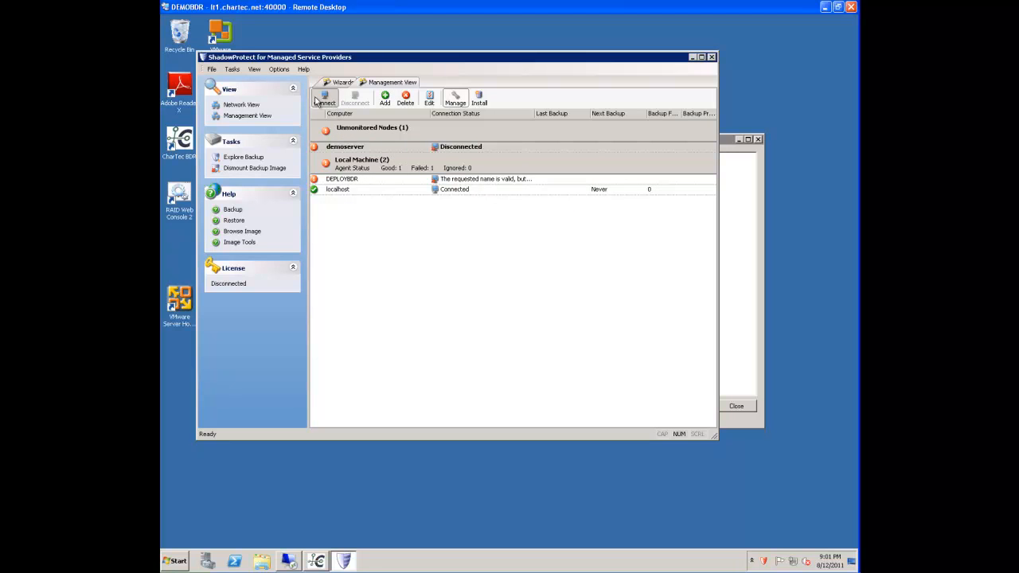
left_click(711, 58)
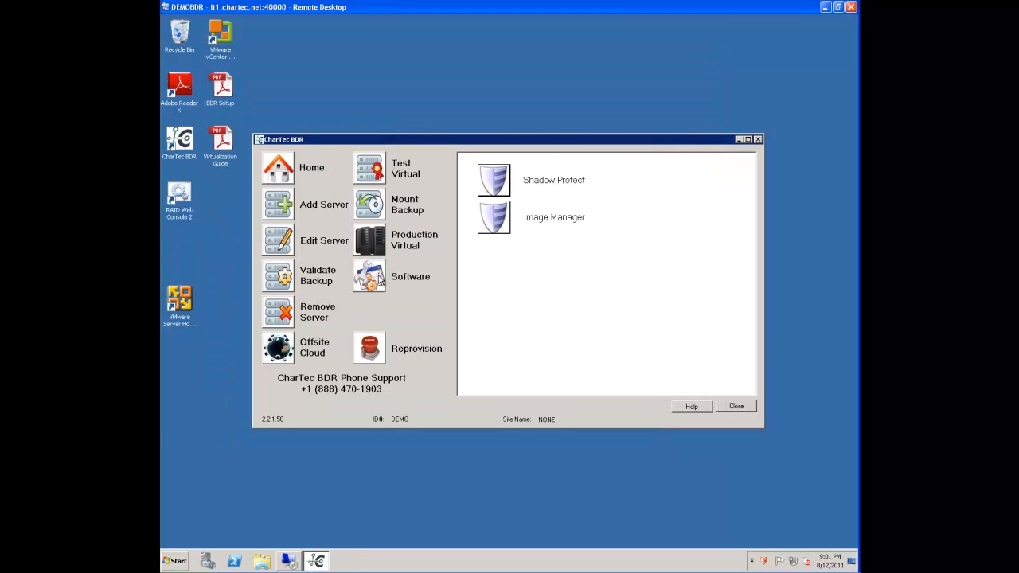
Open Image Manager and enter and confirm a new password for the localhost agent
left_click(507, 226)
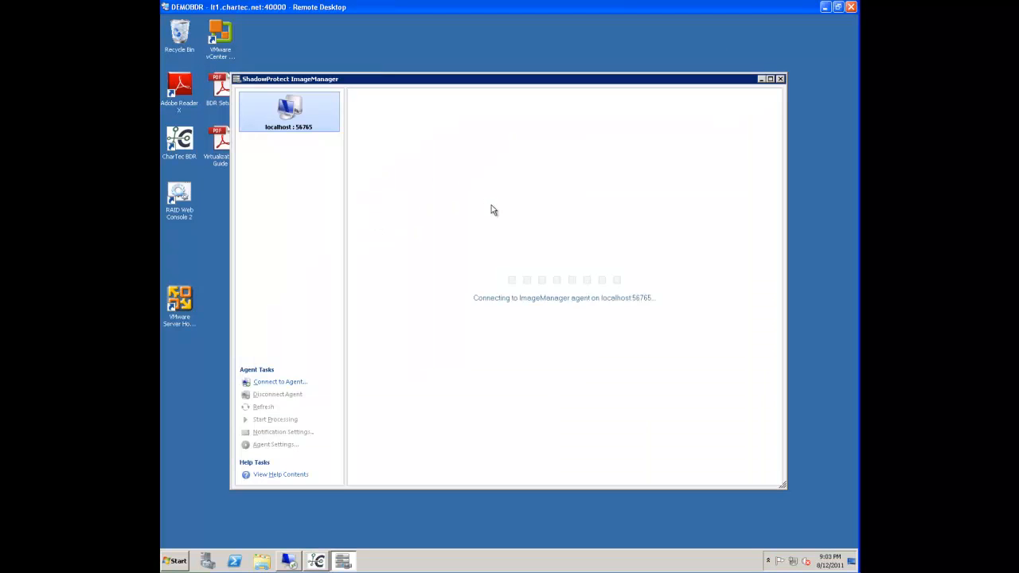
type("password1")
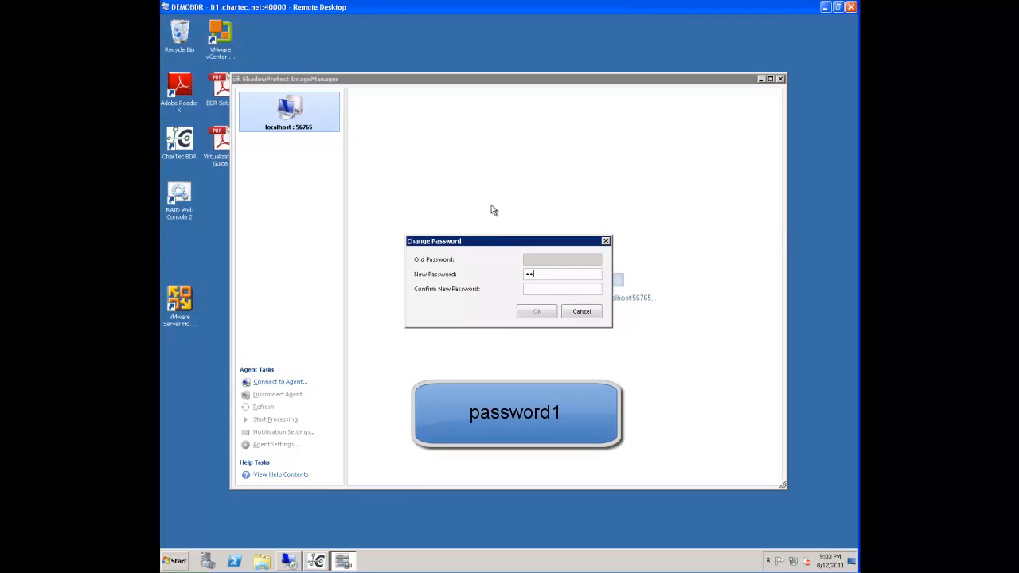
type("password1")
key("Return")
left_click(587, 319)
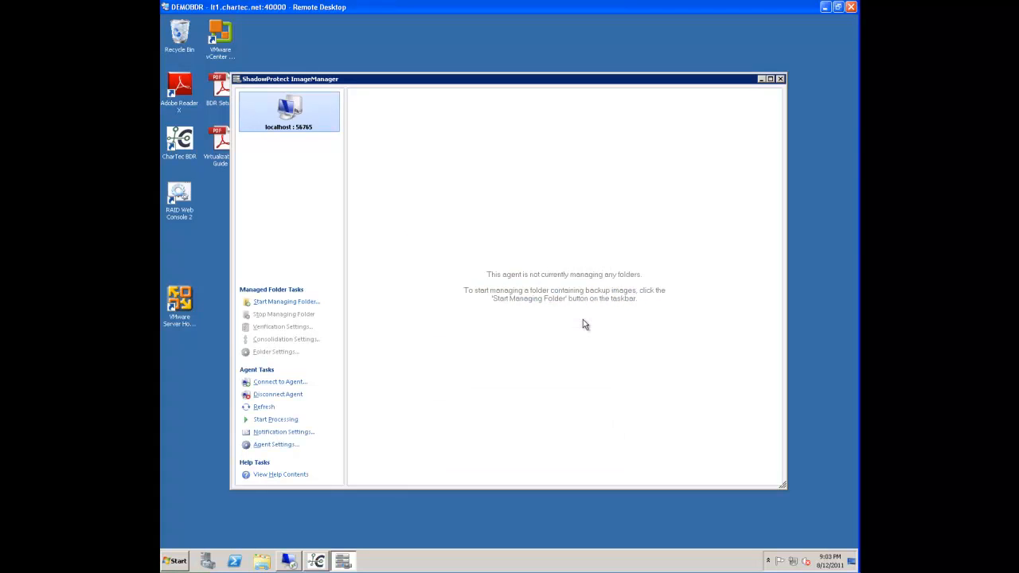
Start managing the backup folder F:\backup\demoserver and save its folder settings
left_click(303, 303)
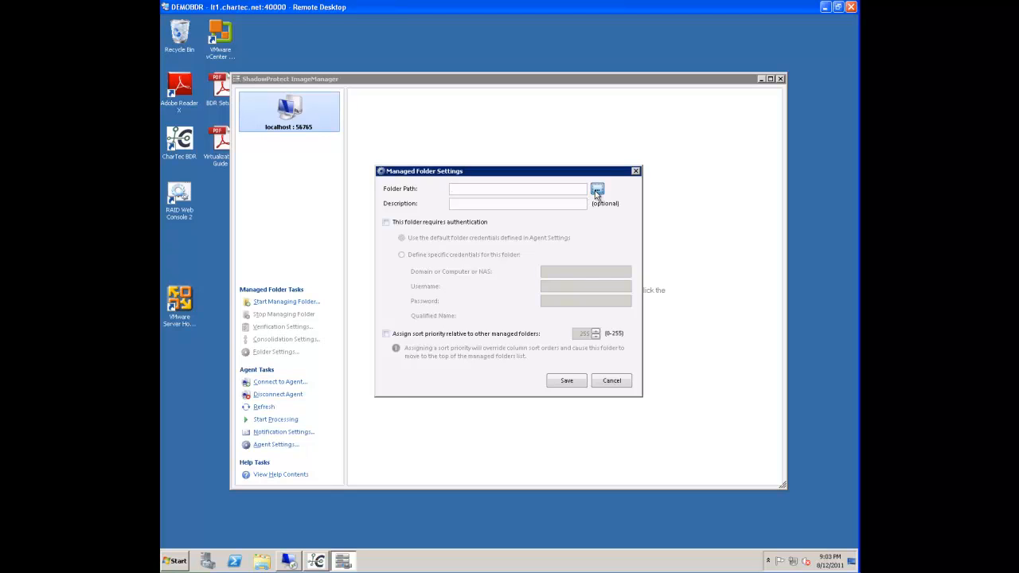
left_click(596, 190)
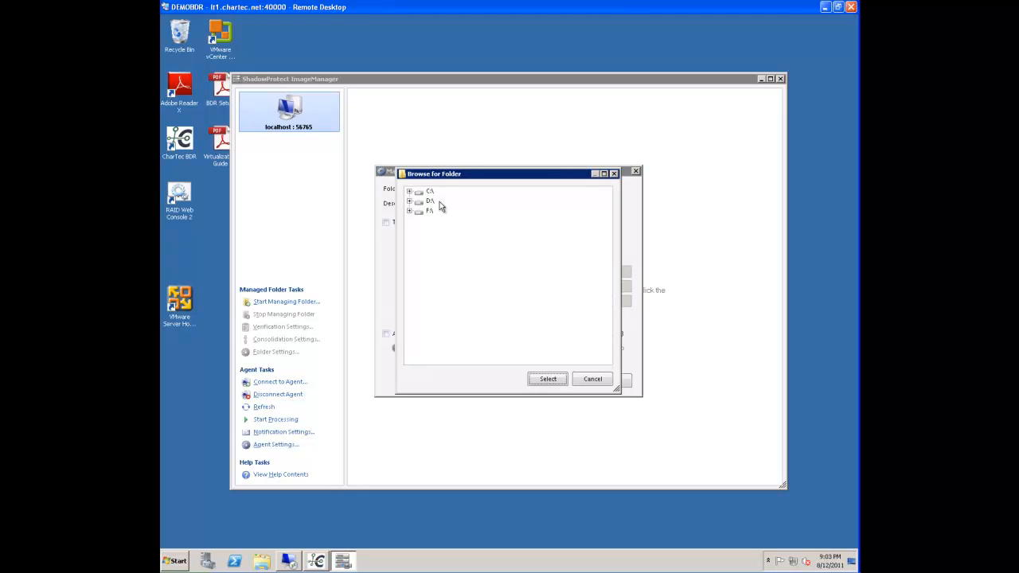
left_click(409, 210)
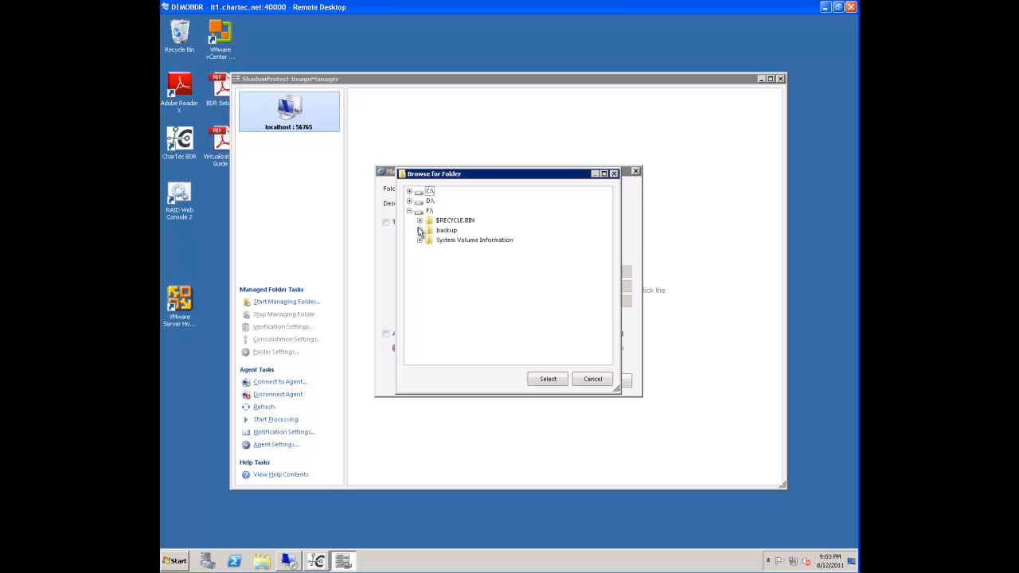
left_click(419, 230)
left_click(463, 240)
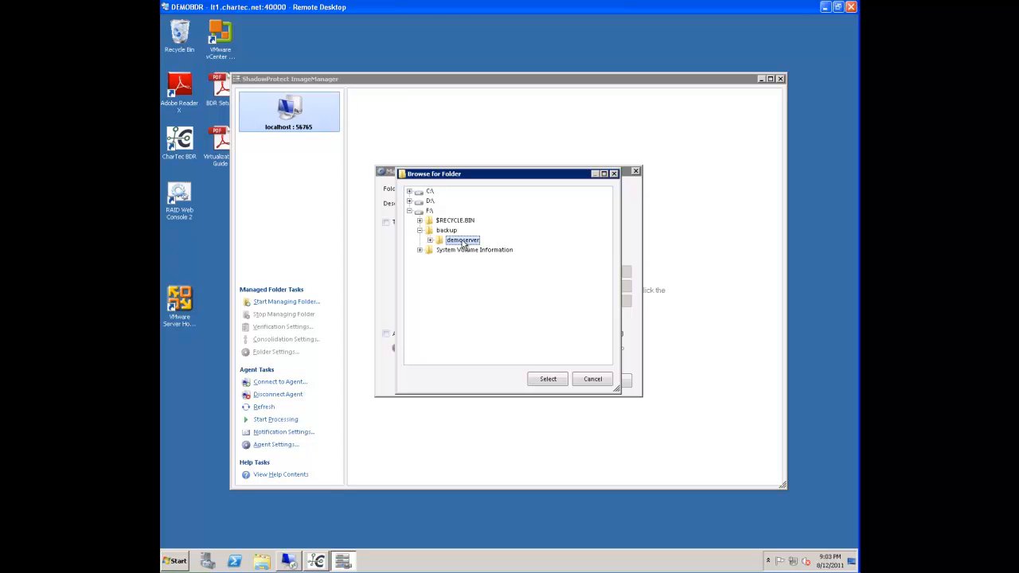
left_click(549, 380)
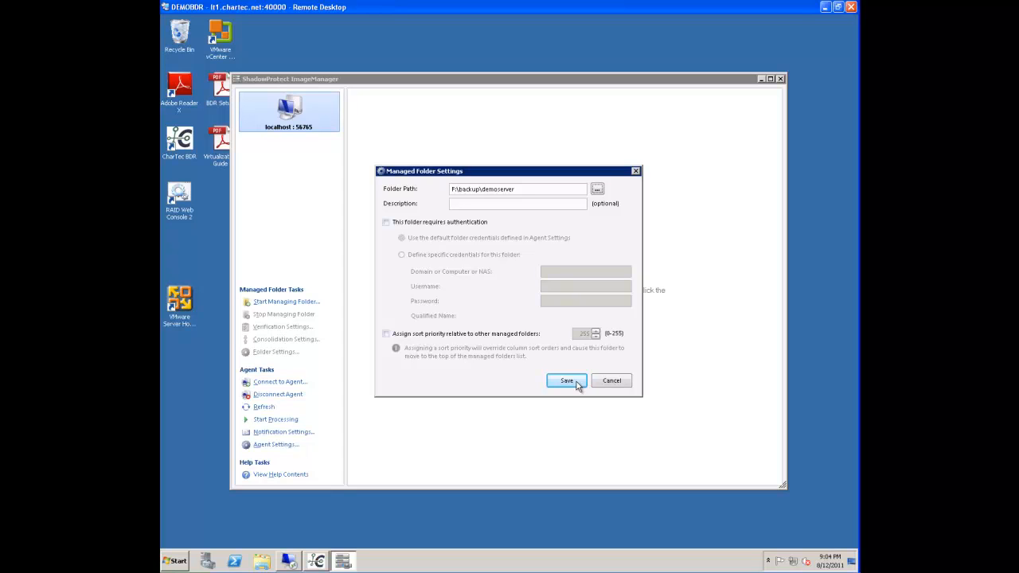
left_click(567, 382)
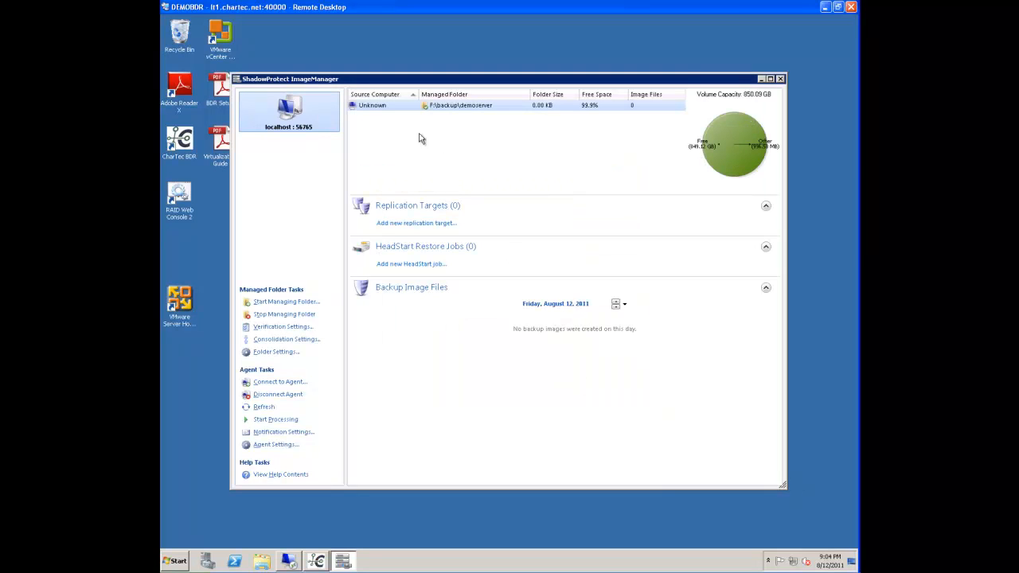
Set the demoserver folder's consolidation retention to 7 days for intra-daily, 30 for daily and 90 for weekly image files
left_click(401, 108)
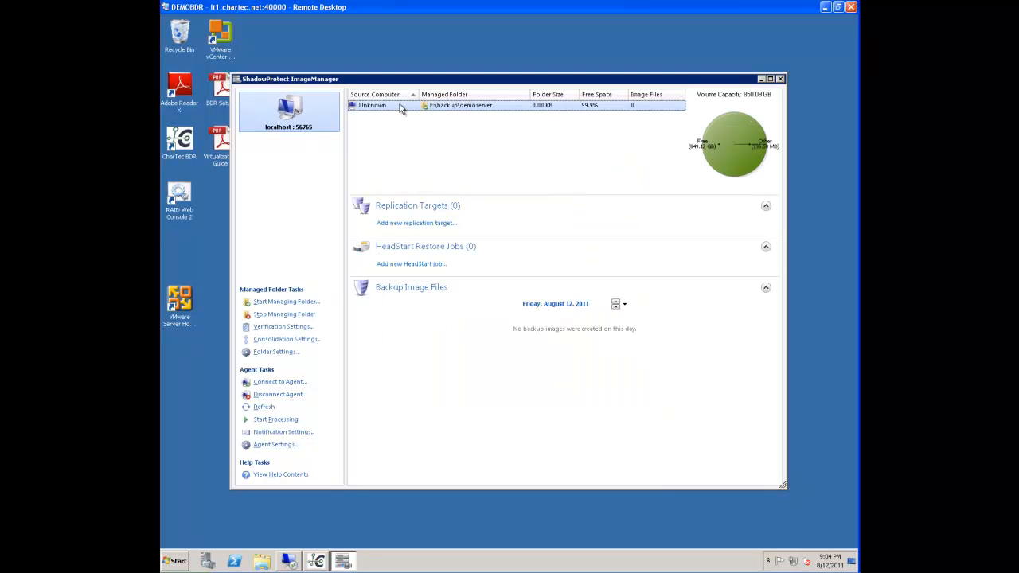
left_click(310, 341)
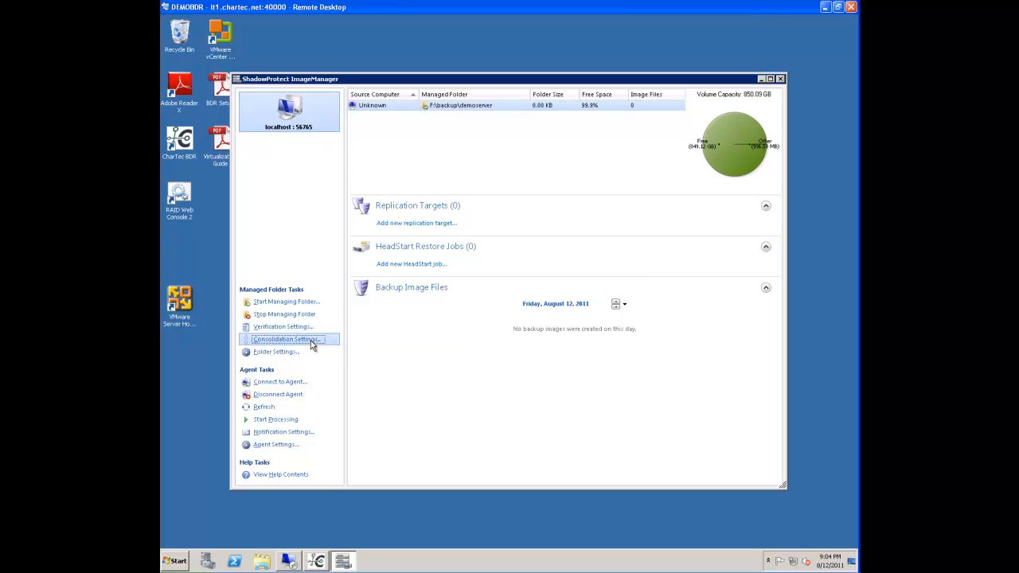
left_click_drag(571, 225, 593, 229)
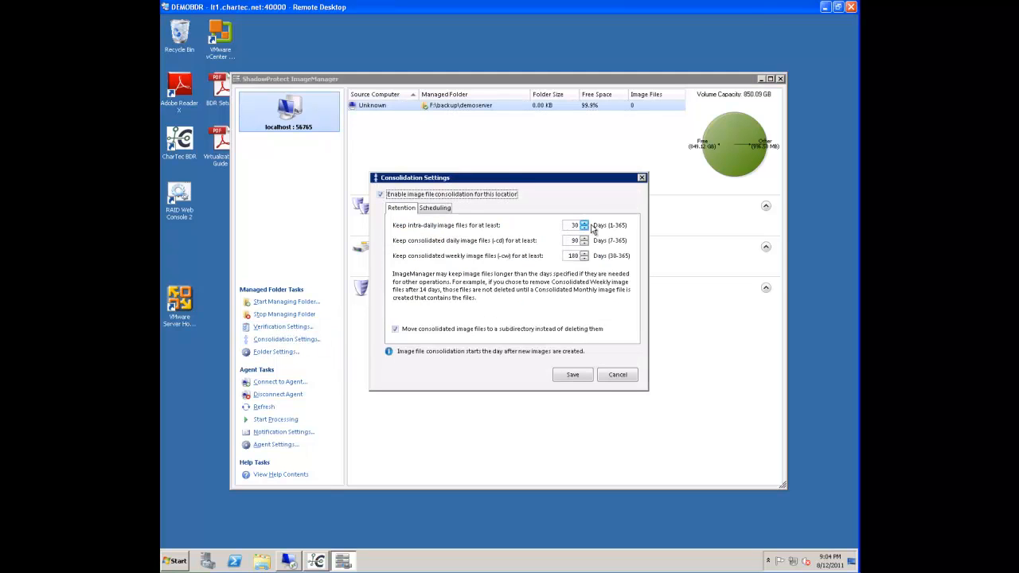
type("7")
key("Tab")
type("30")
key("Tab")
type("90")
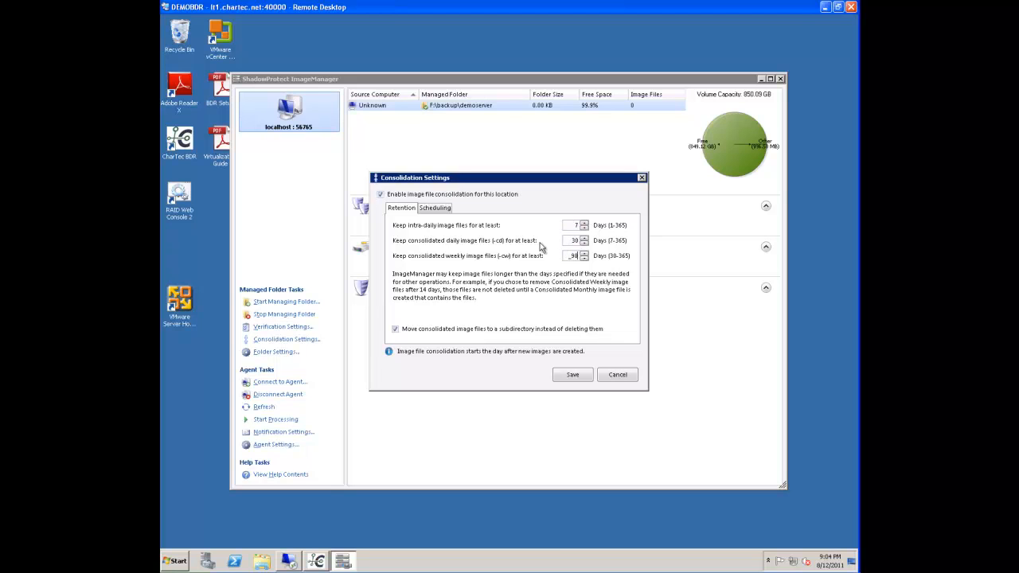
Disable moving consolidated image files to a subdirectory, save the consolidation settings and close ImageManager
left_click(394, 329)
left_click(395, 331)
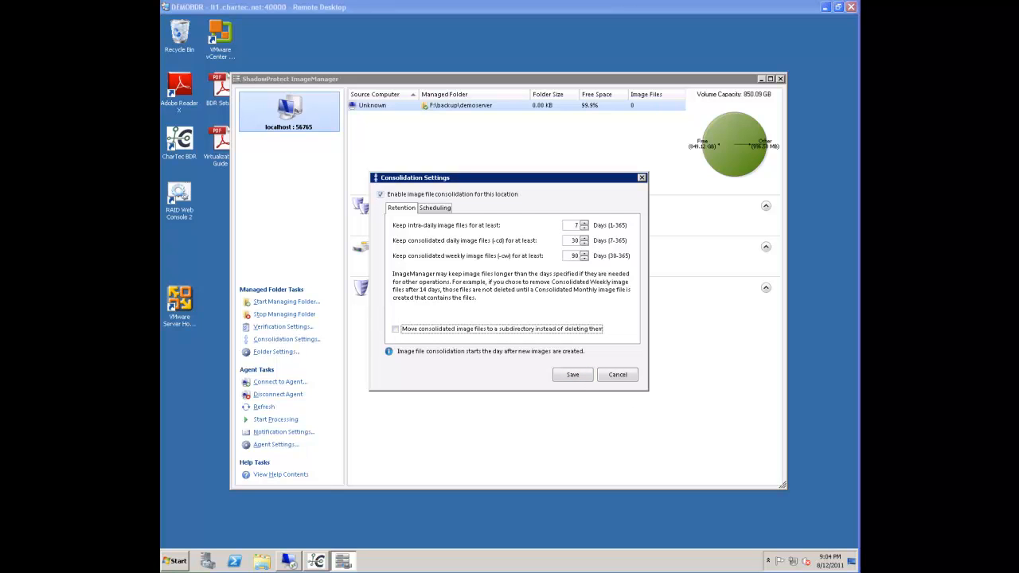
left_click(571, 375)
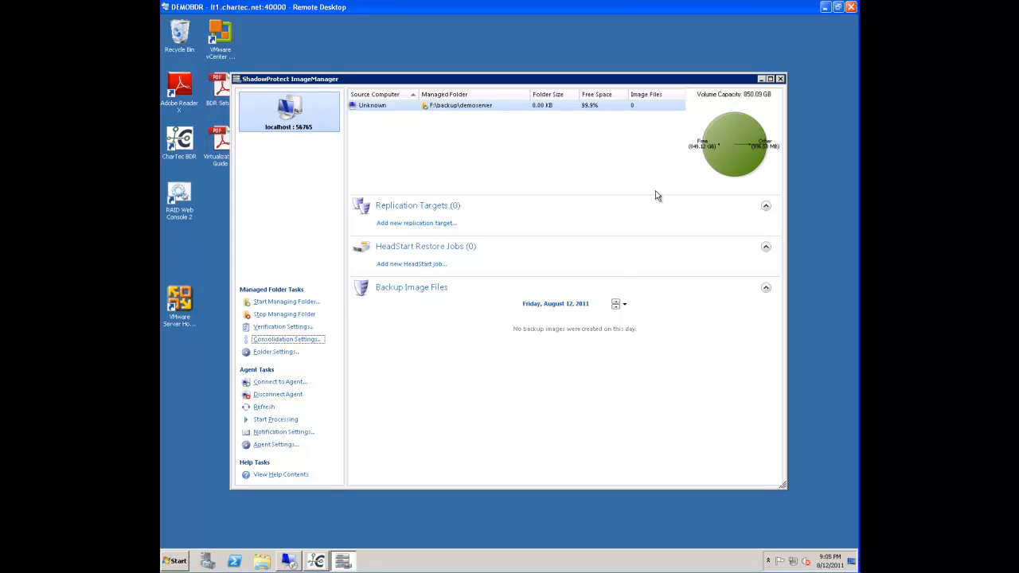
left_click(780, 79)
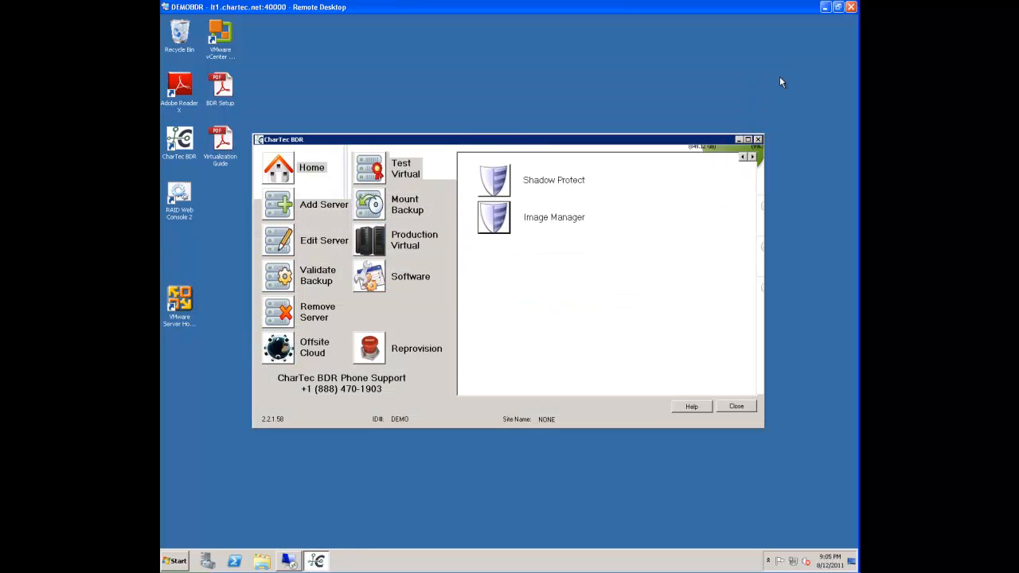
Run mstsc and connect by Remote Desktop to the server at 192.168.232.10
left_click(176, 562)
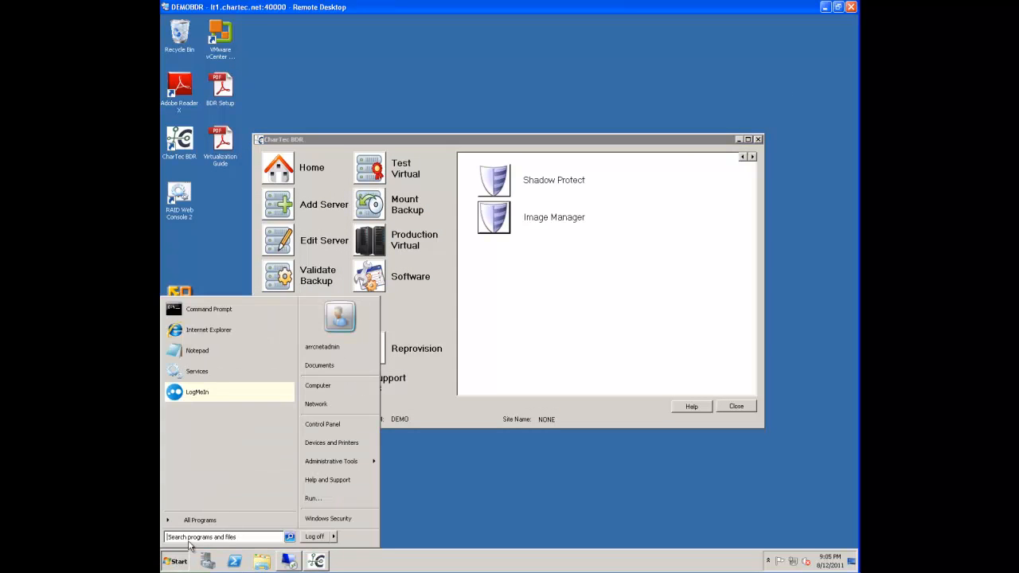
left_click(323, 495)
type("mstsc")
key("Return")
key("Return")
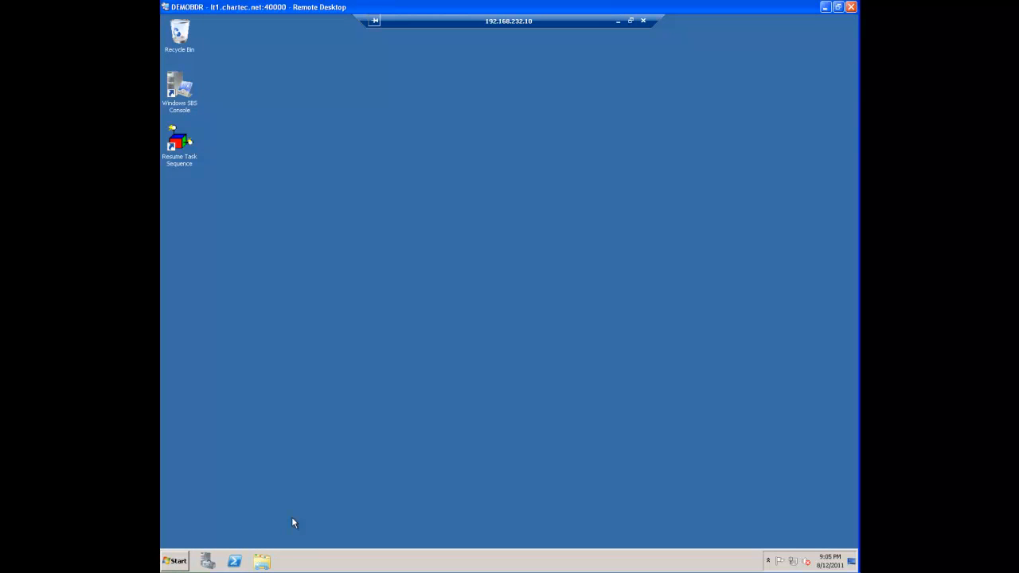
Open the network share \\demobdr\installers on the server and go into its demoserver folder
left_click(177, 561)
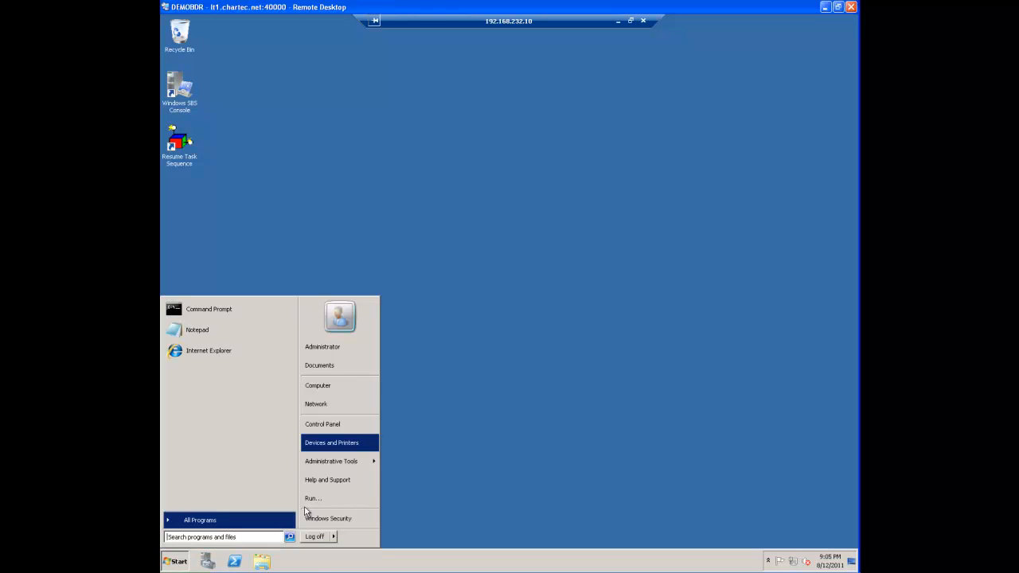
left_click(311, 499)
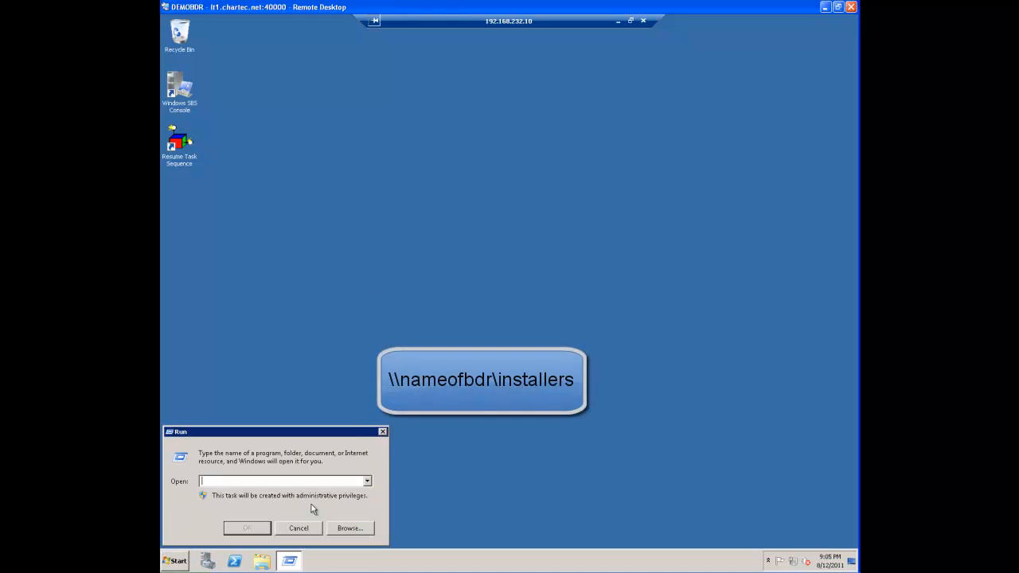
type("\\\\demobdr\\installers")
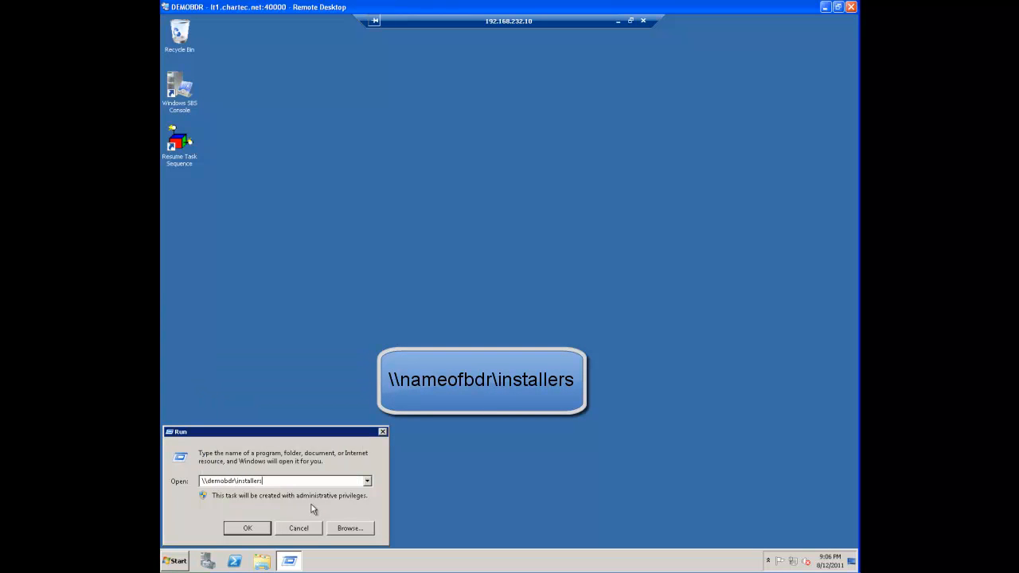
key("Return")
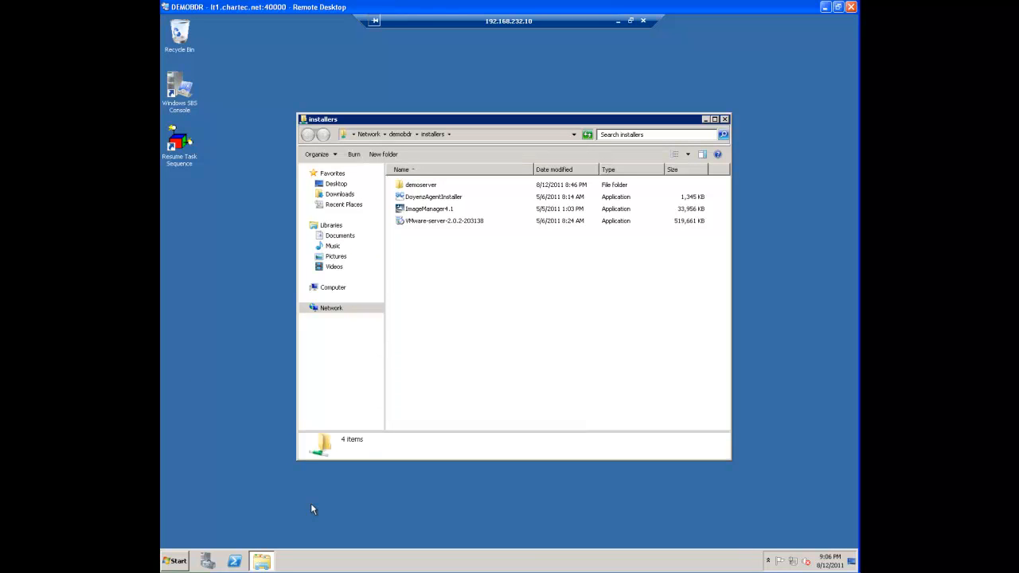
double_click(409, 187)
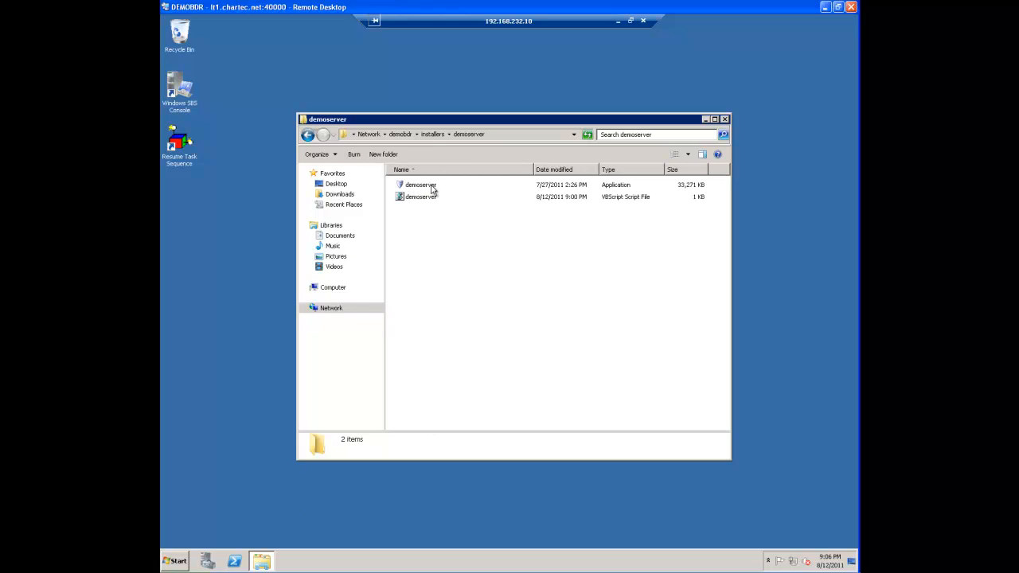
Install ShadowProtect from the demoserver application in English with the Complete setup type, choosing to restart the computer later
double_click(432, 189)
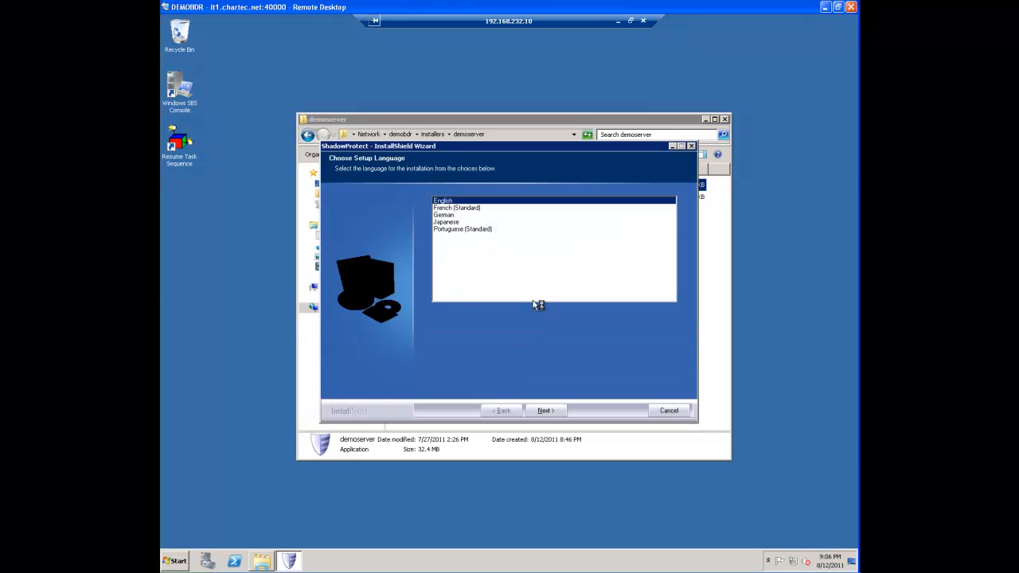
left_click(540, 409)
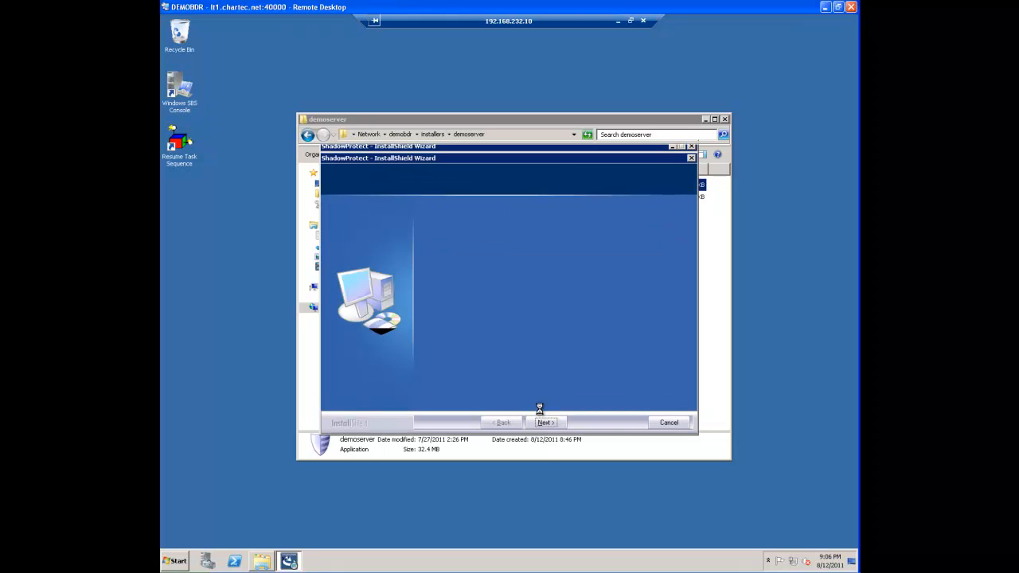
left_click(539, 424)
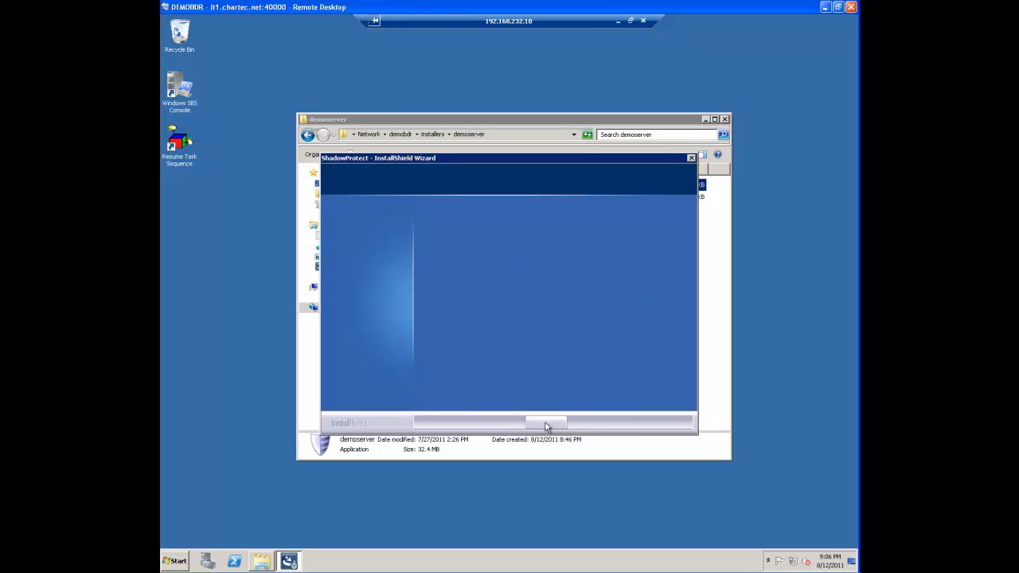
left_click(436, 374)
left_click(543, 421)
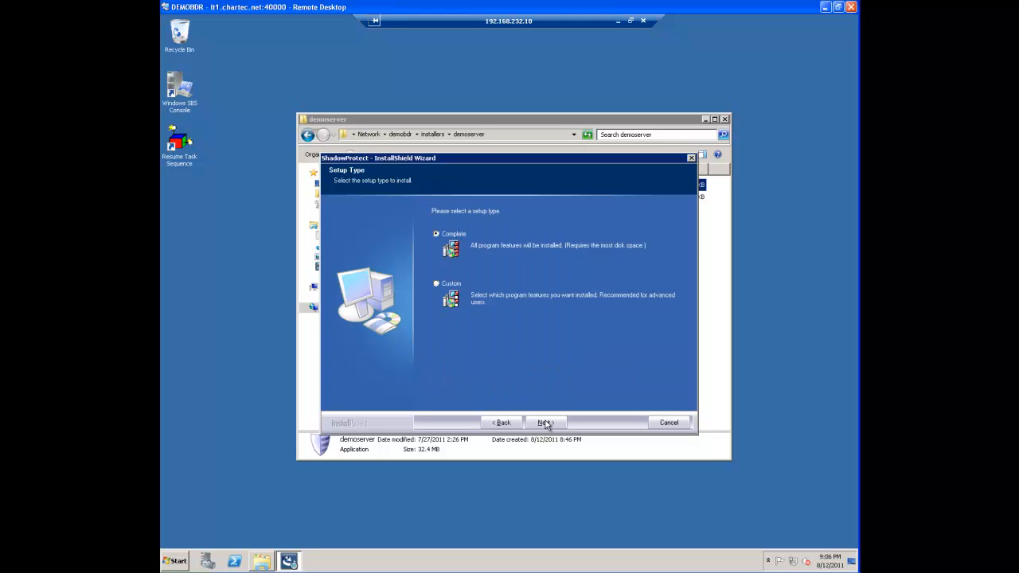
left_click(545, 423)
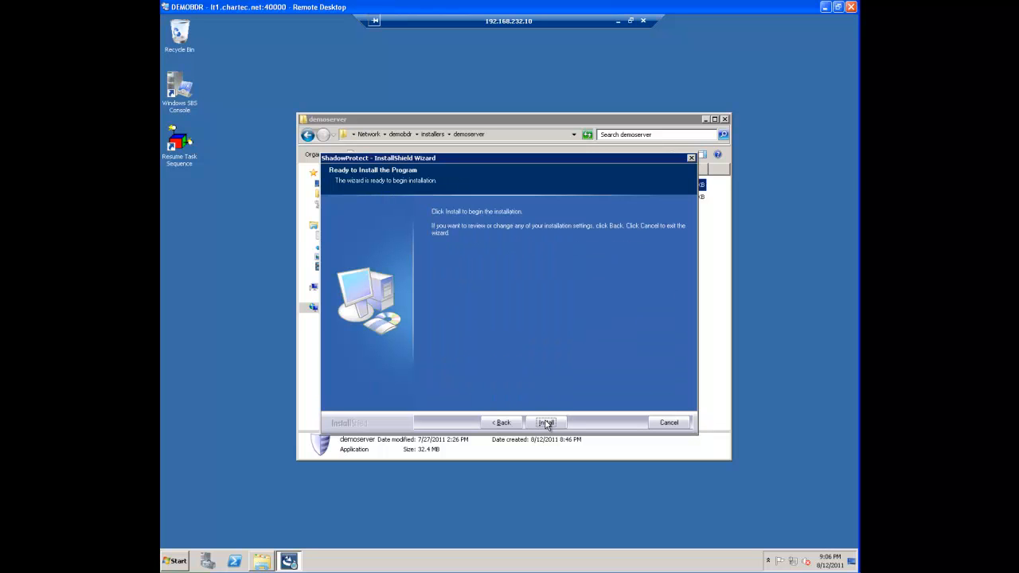
left_click(546, 423)
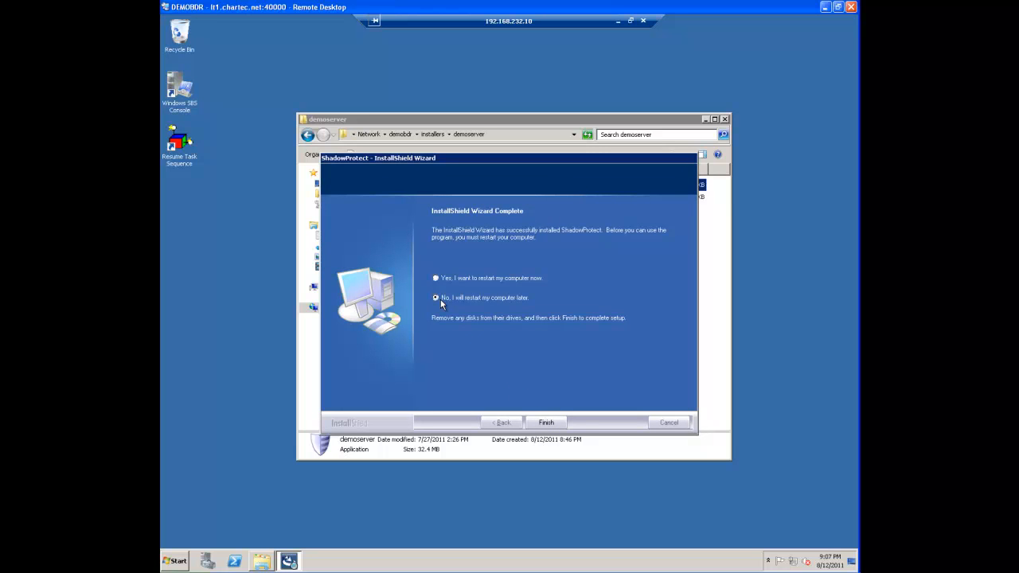
left_click(544, 422)
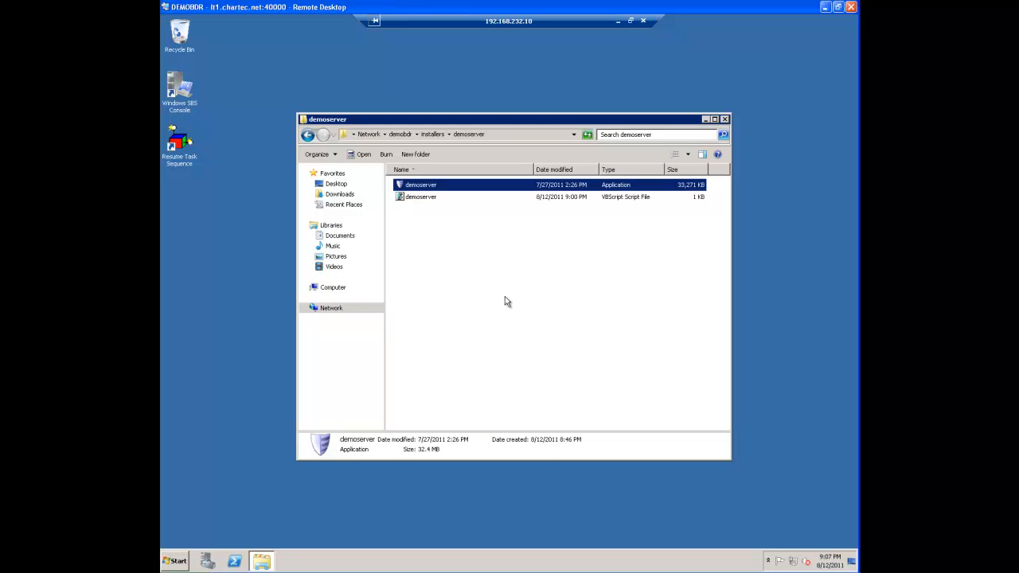
Run the demoserver VBScript file to add the backup job, acknowledge the result and close the folder
double_click(429, 198)
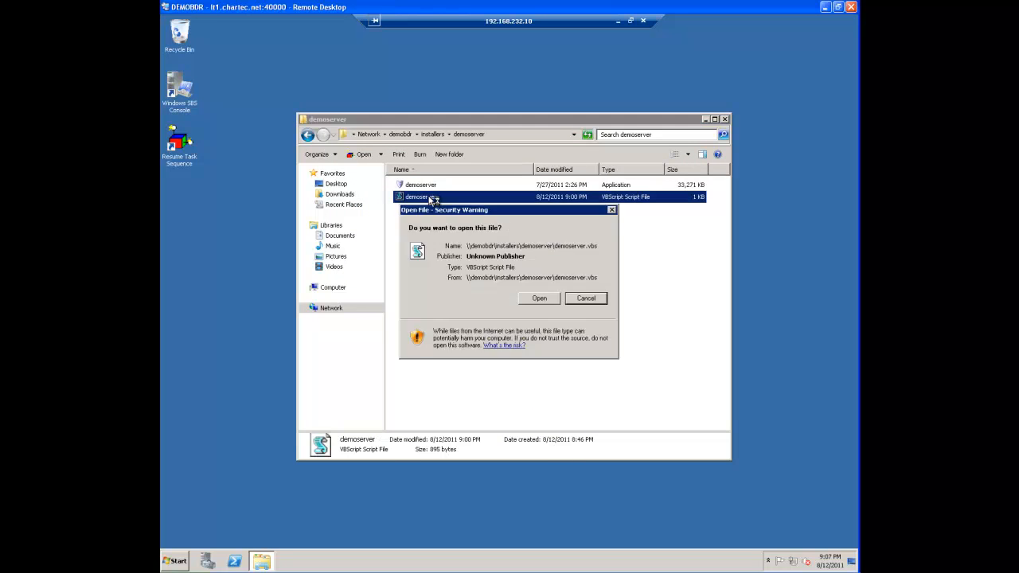
left_click(536, 298)
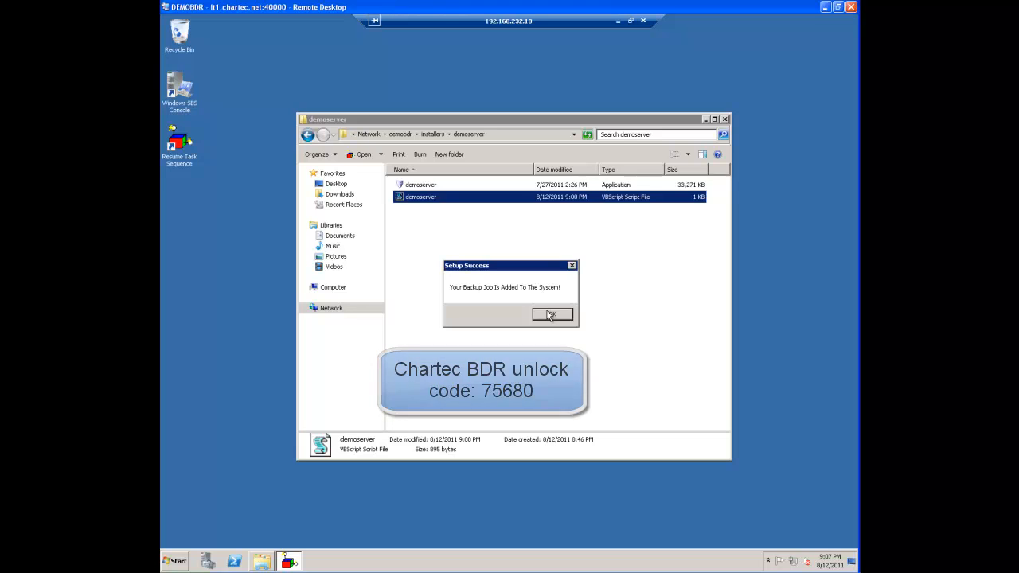
left_click(549, 315)
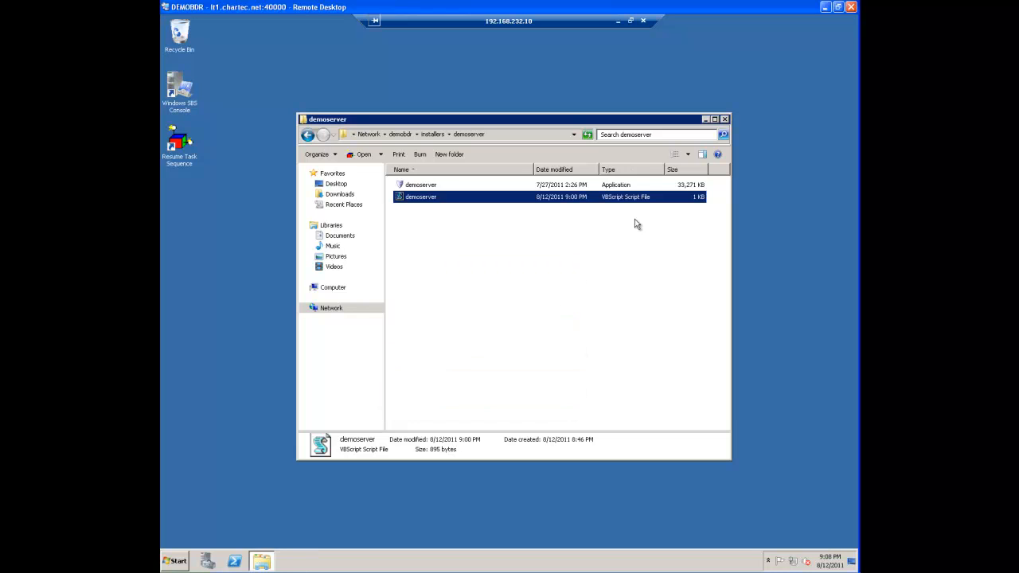
left_click(723, 120)
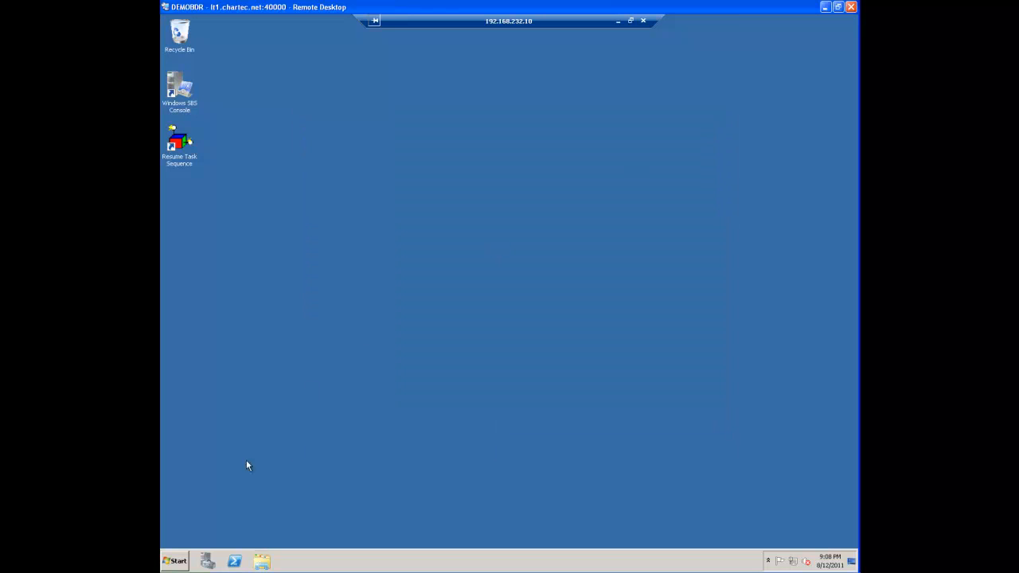
left_click(174, 560)
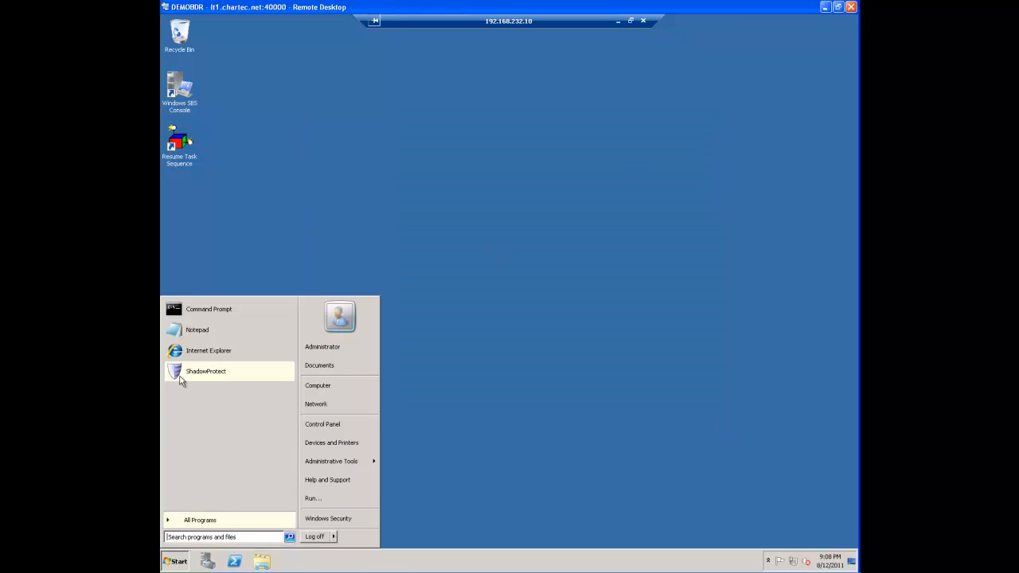
left_click(188, 355)
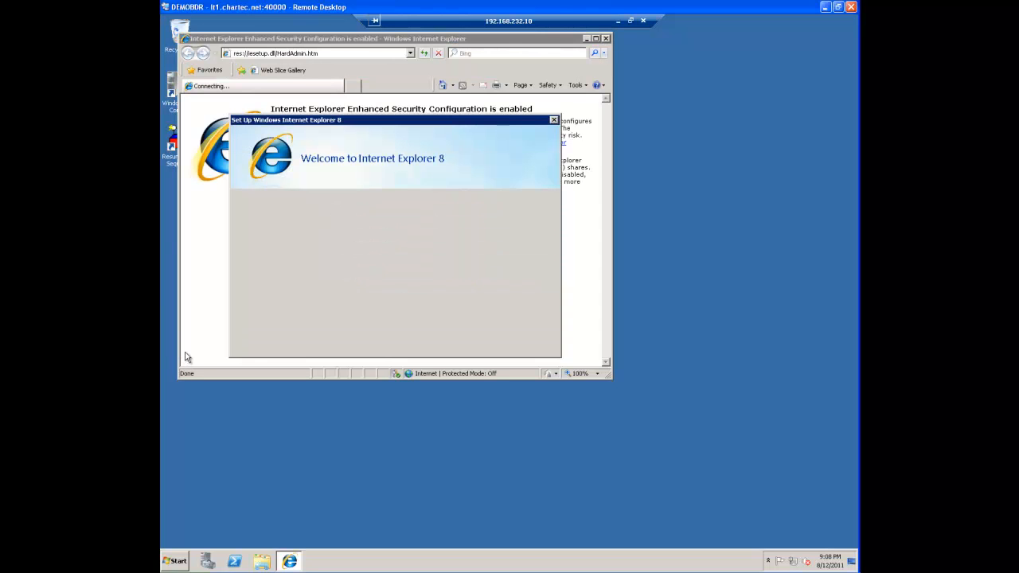
left_click(505, 340)
left_click(293, 54)
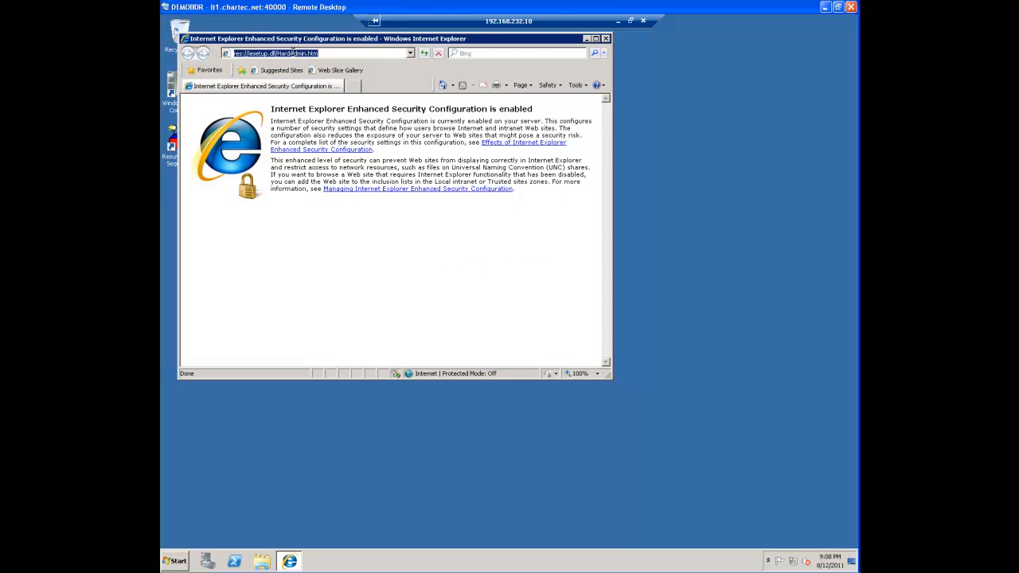
type("https:")
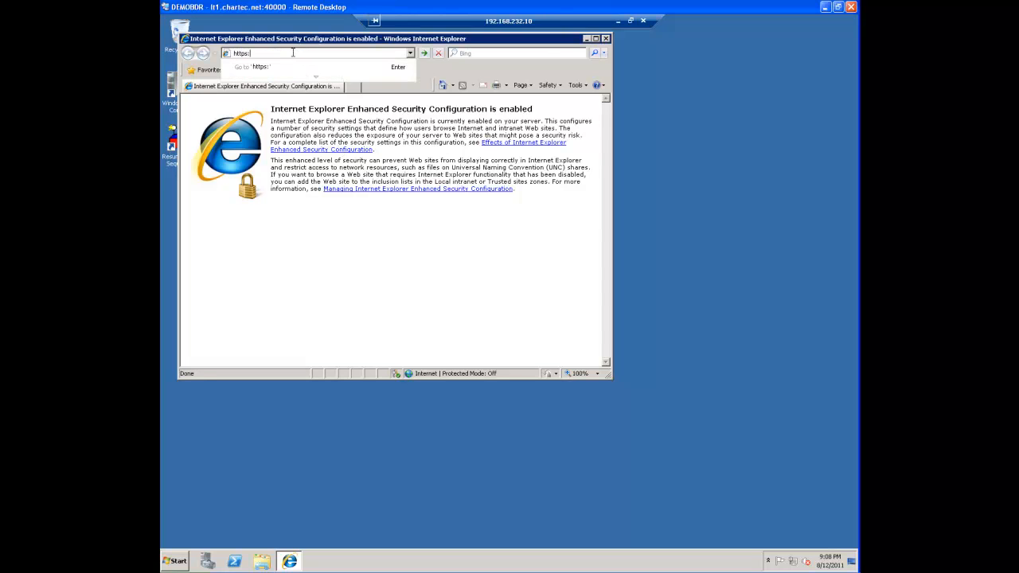
type("//offsite.chartec.net")
key("Return")
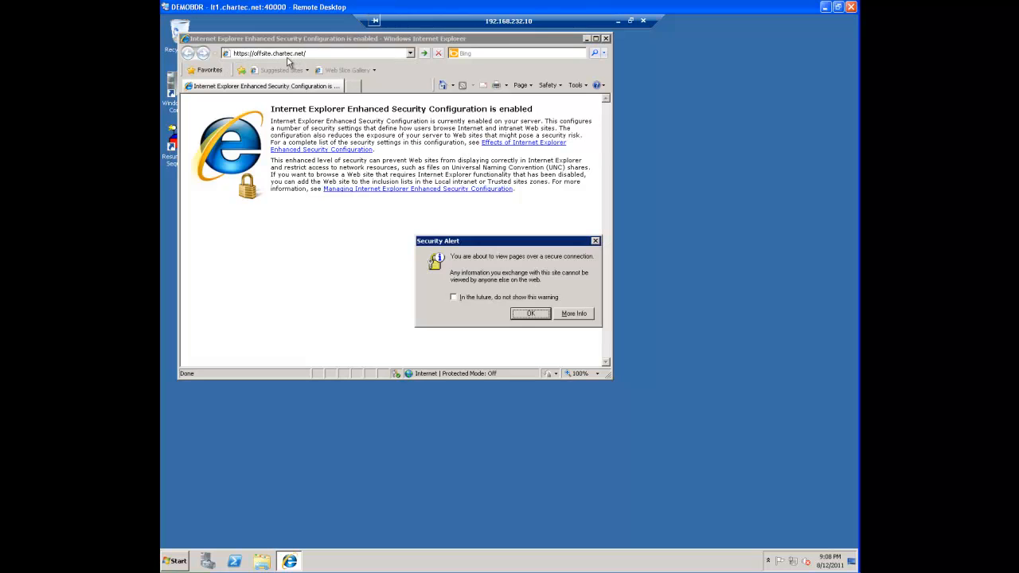
left_click(503, 297)
left_click(519, 312)
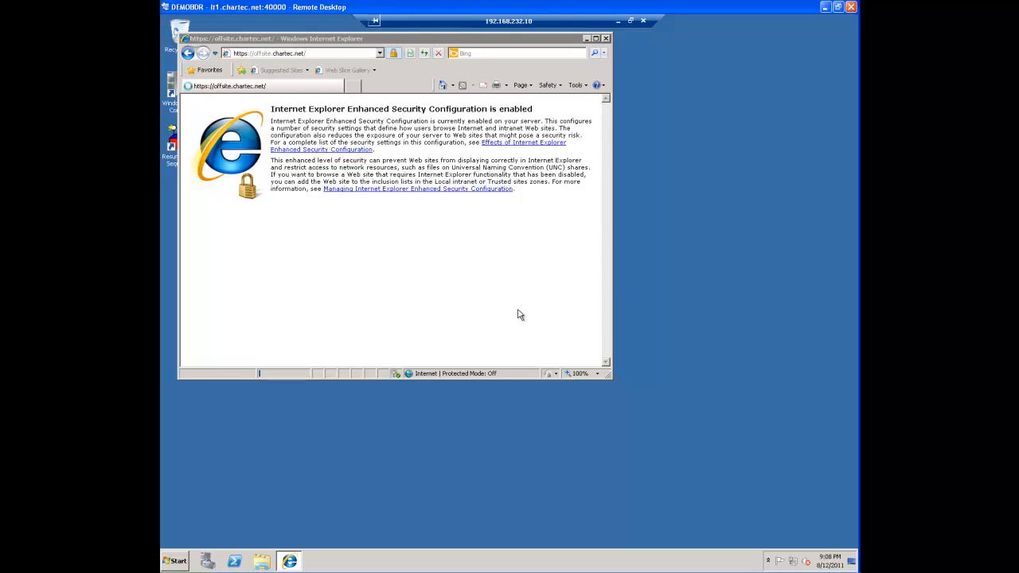
left_click(582, 295)
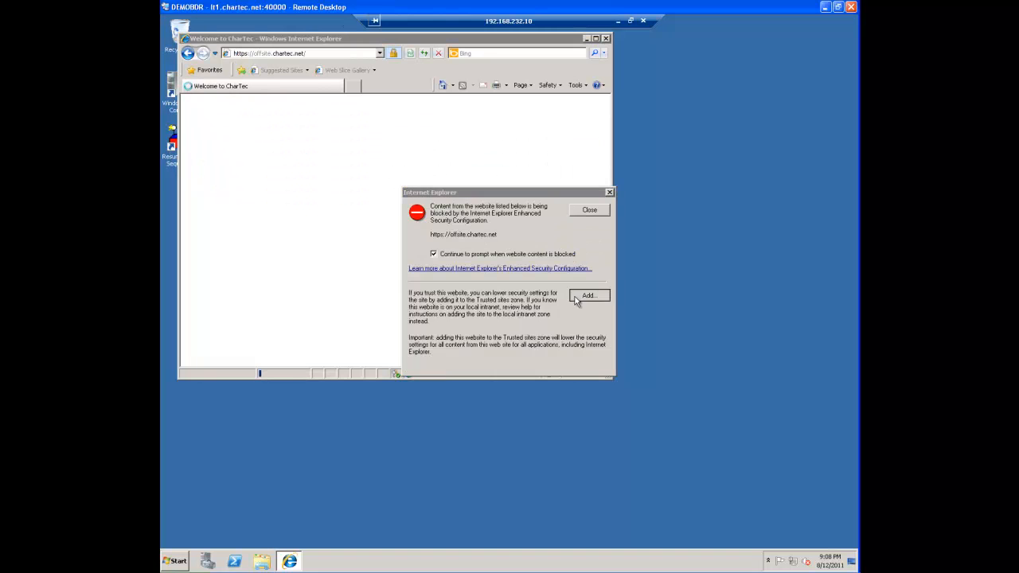
left_click(581, 267)
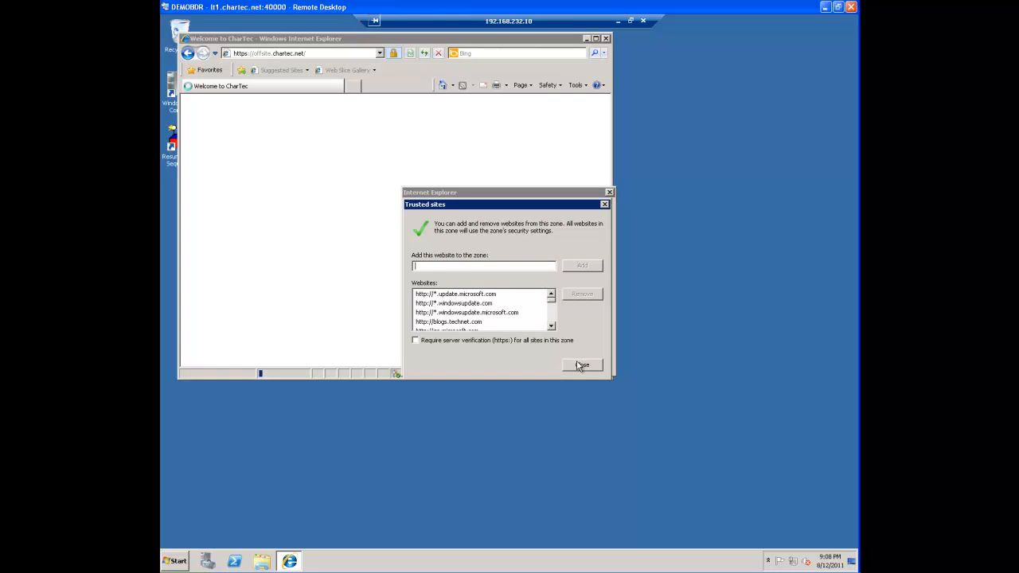
left_click(581, 365)
left_click(582, 213)
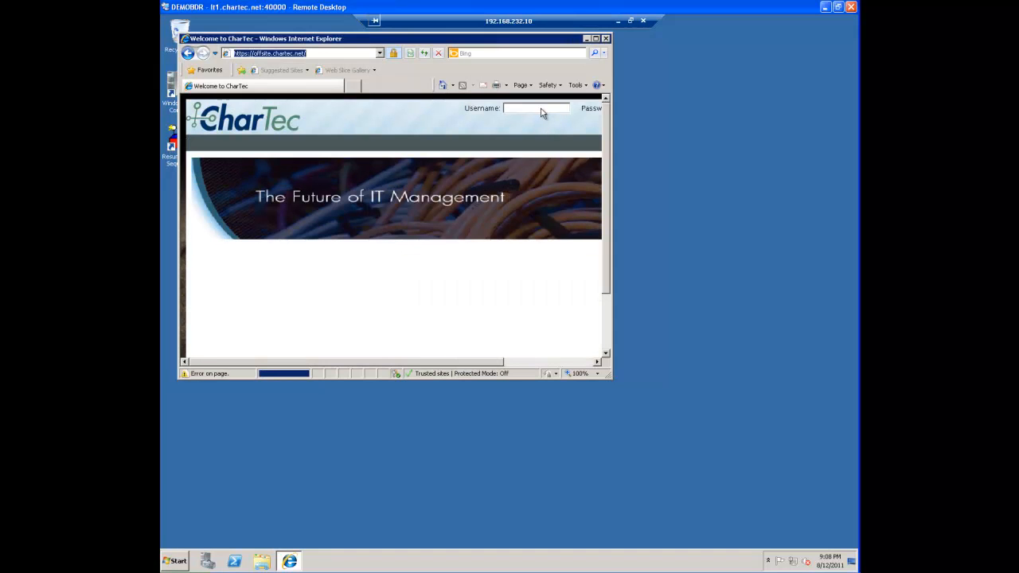
left_click(541, 112)
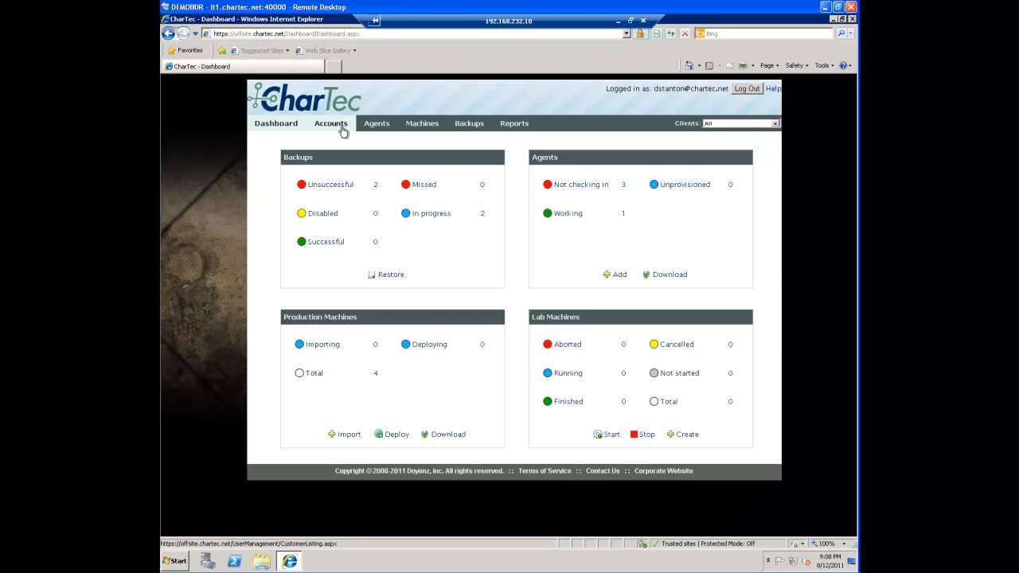
Add a new demo client account in the portal, filling in only the client name, and save it
left_click(341, 129)
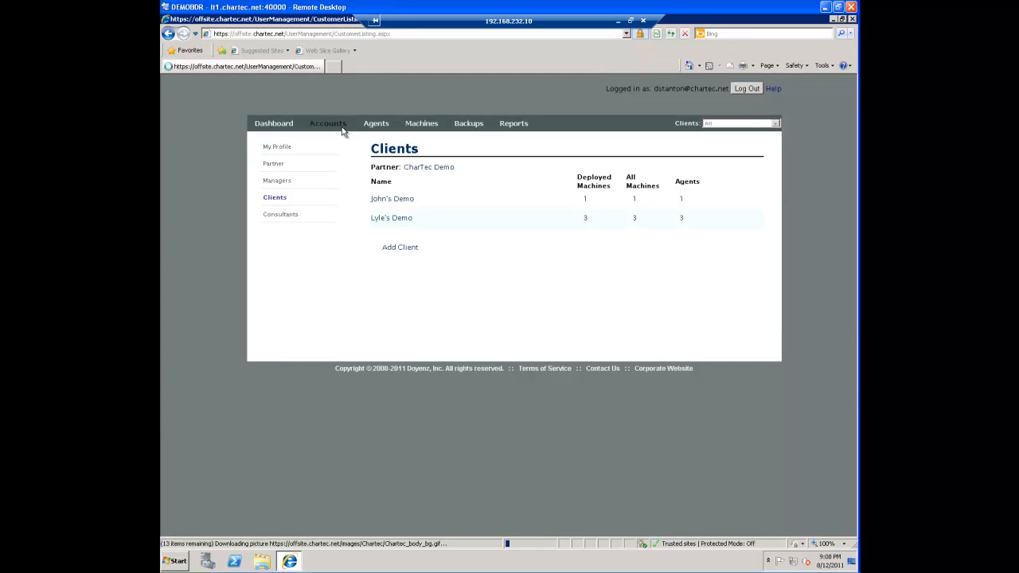
left_click(402, 234)
left_click(408, 201)
type("Drew's Demo")
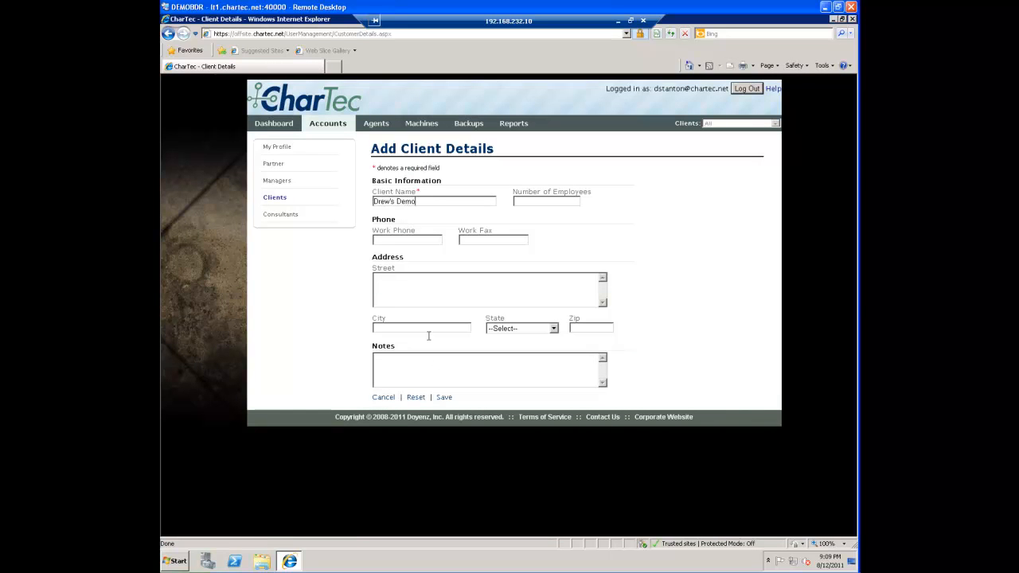
left_click(445, 397)
Add an agent of type Windows named demoserver for the newly created client
left_click(388, 130)
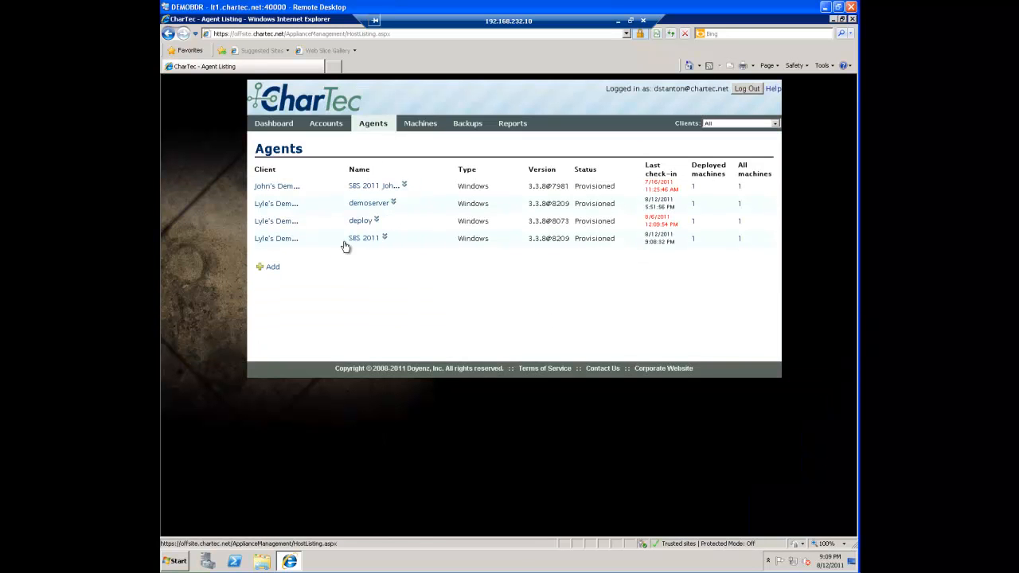
left_click(275, 269)
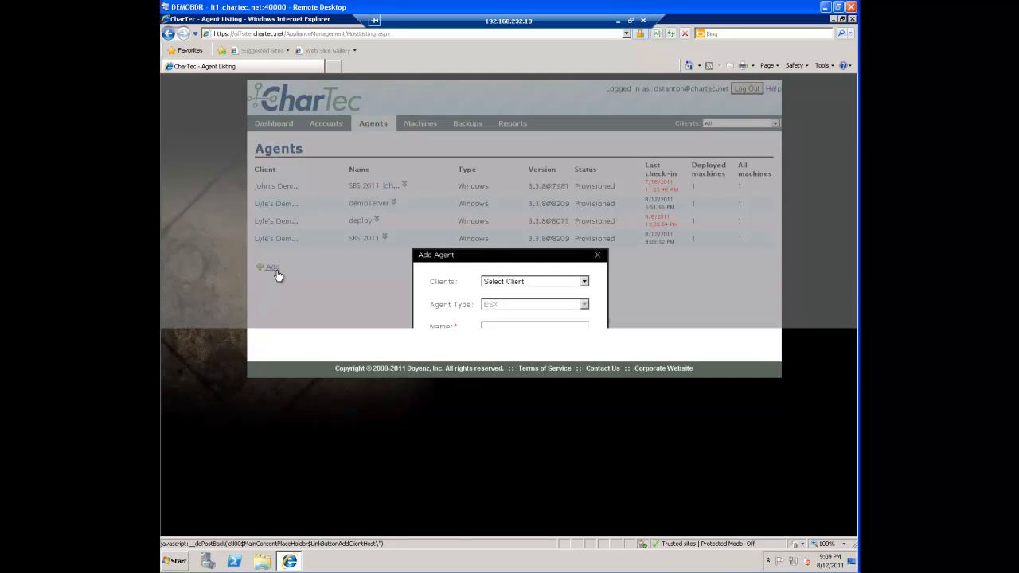
left_click(518, 284)
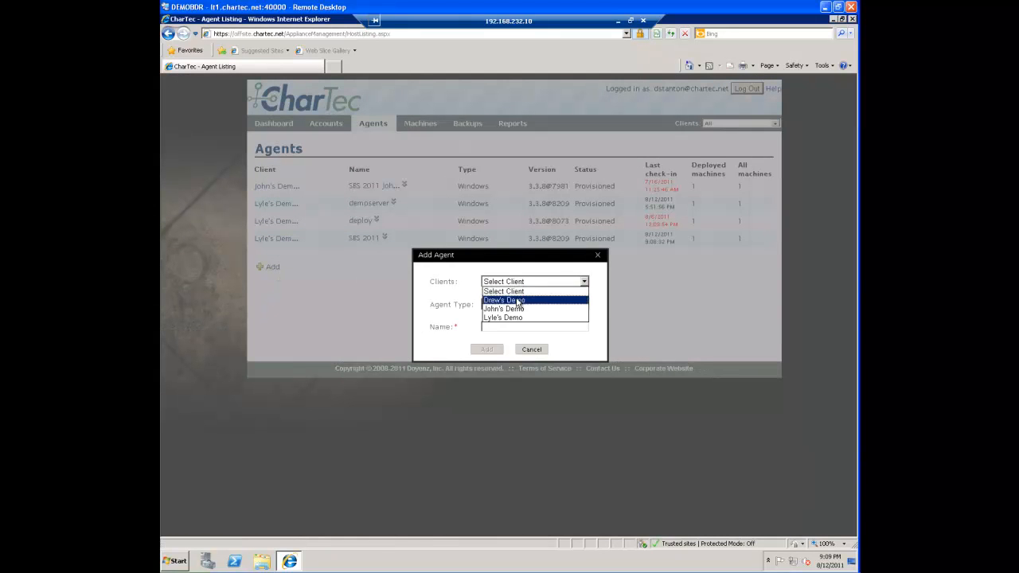
left_click(517, 301)
left_click(518, 305)
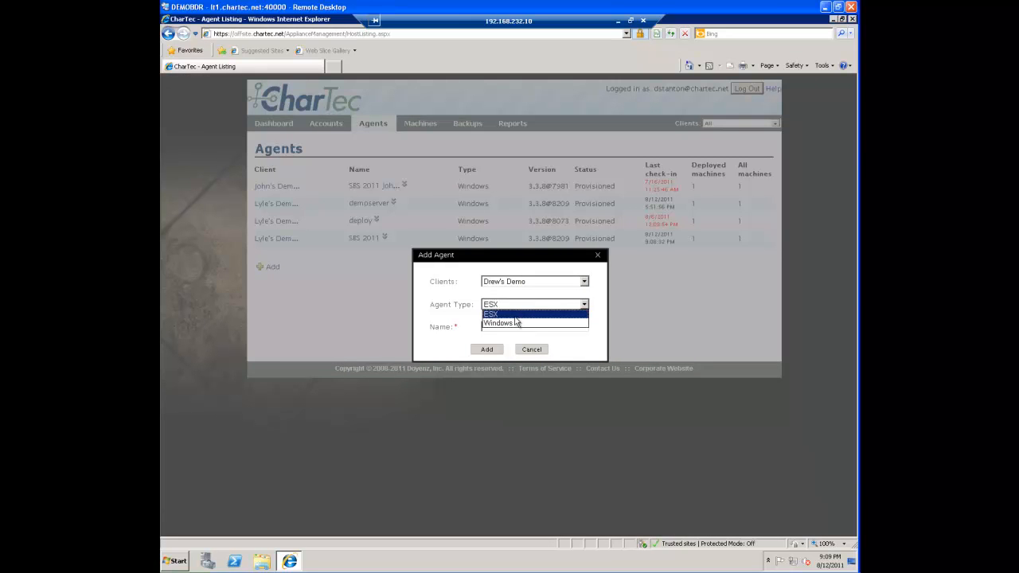
left_click(513, 323)
left_click(507, 325)
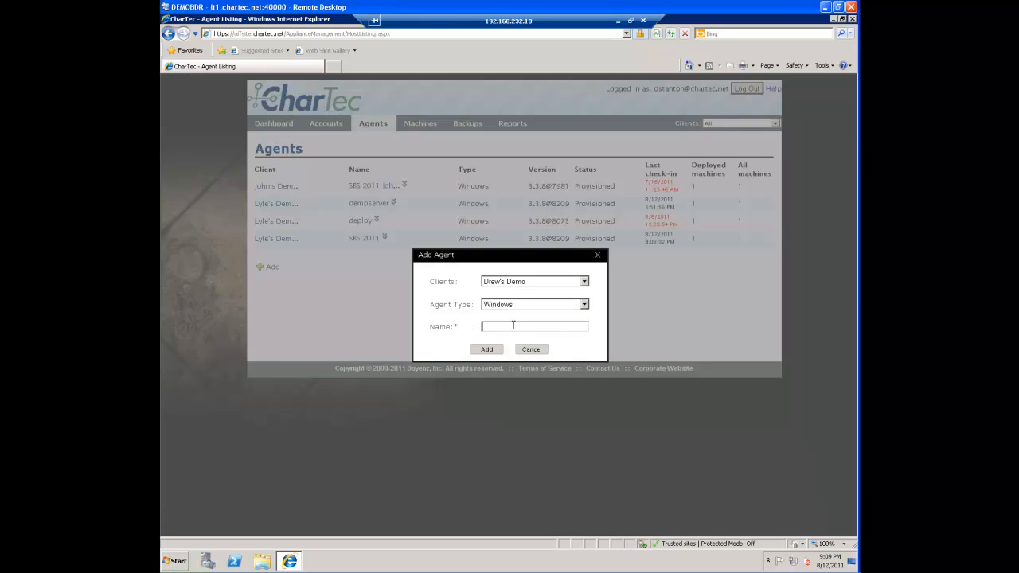
type("demoserver")
left_click(486, 349)
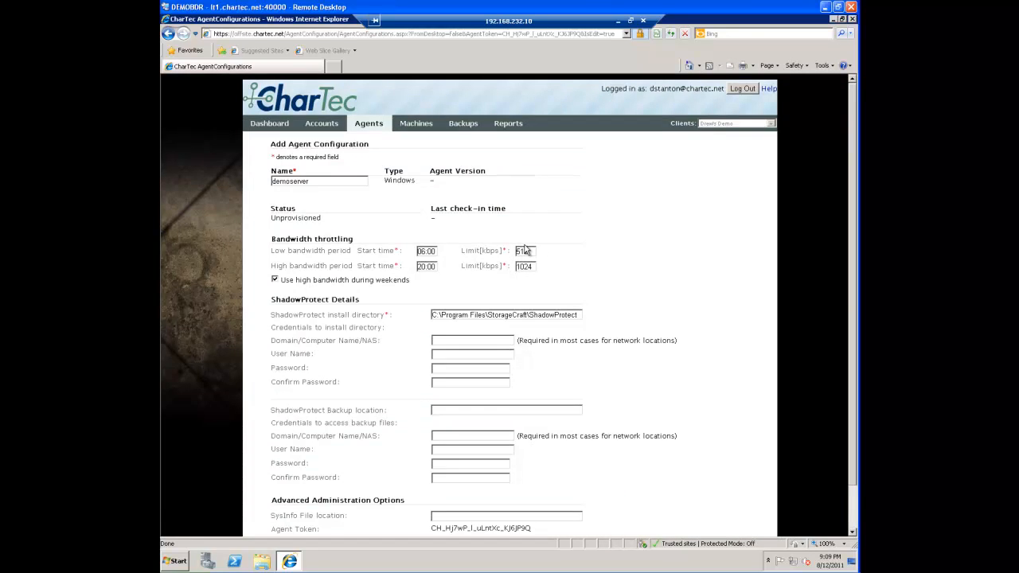
Check the server's C: drive for a Program Files (x86) folder and set the ShadowProtect install directory to C:\Program Files (x86)\StorageCraft\ShadowProtect
left_click(487, 315)
left_click(188, 560)
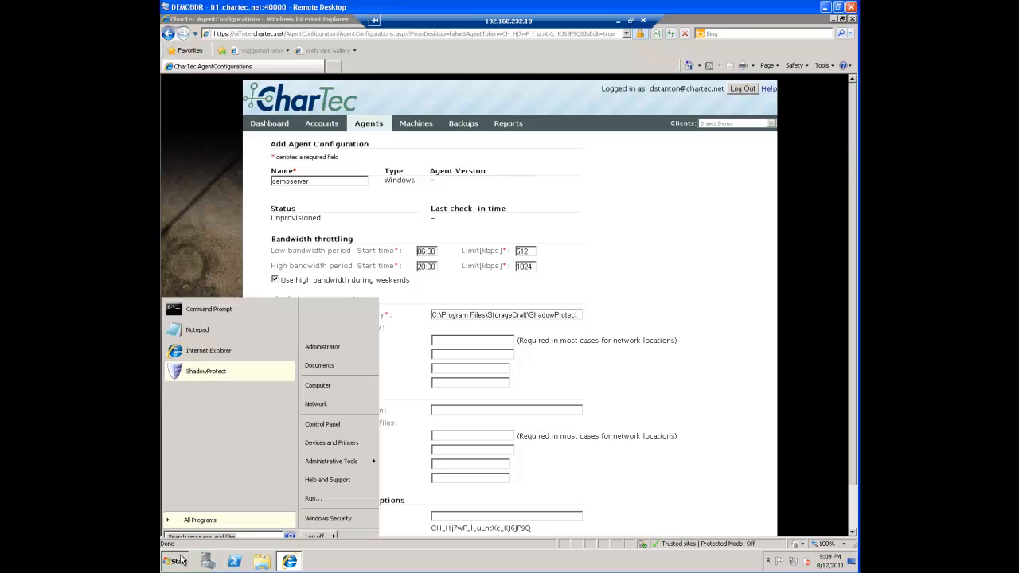
left_click(314, 386)
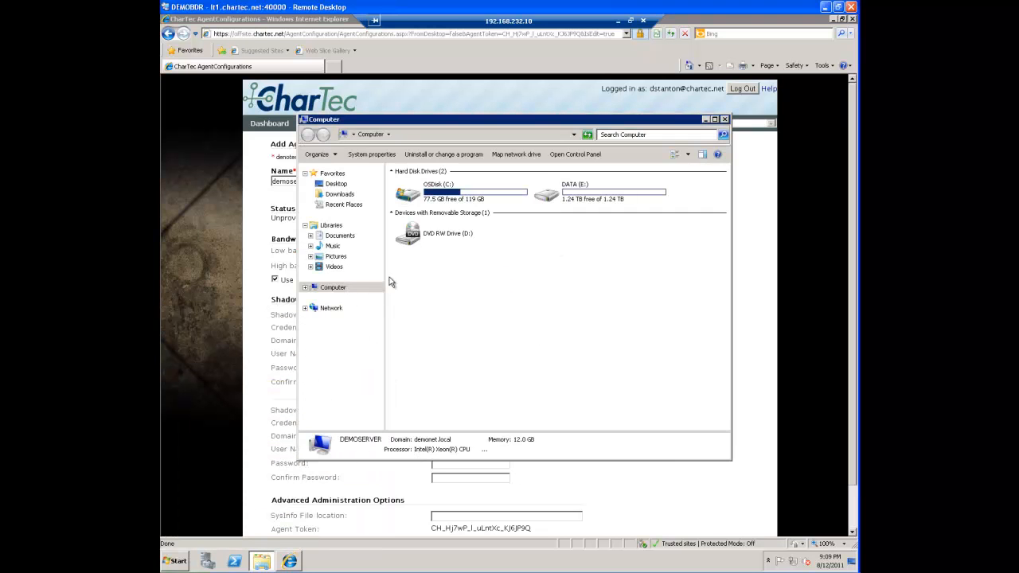
double_click(438, 191)
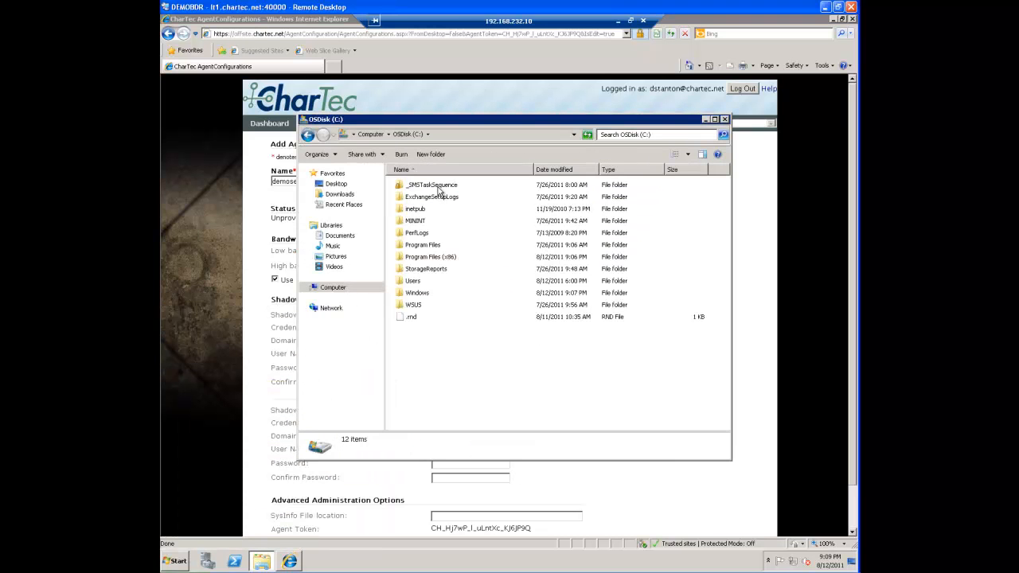
left_click(438, 257)
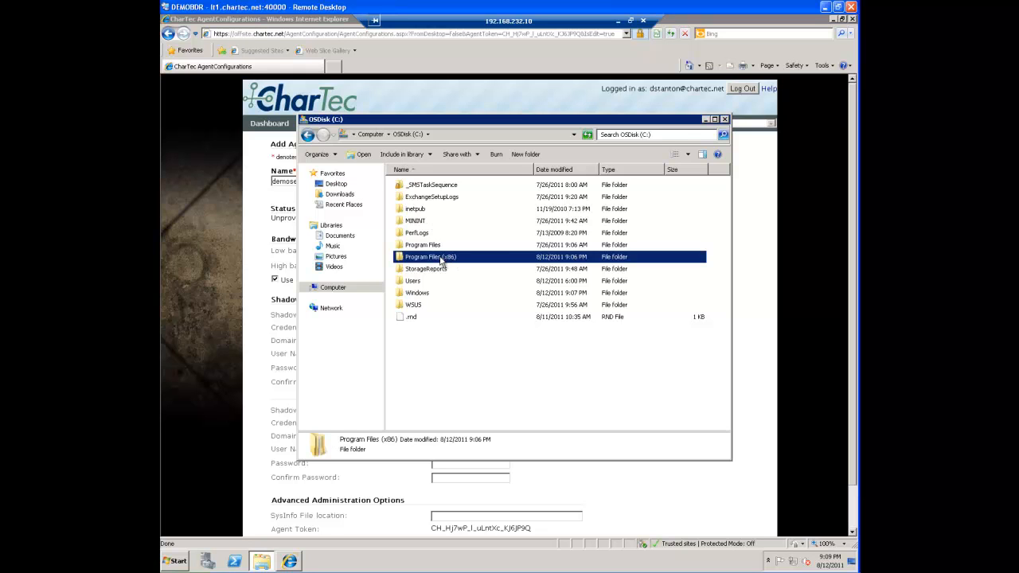
left_click(724, 119)
left_click(488, 315)
type("(x86)")
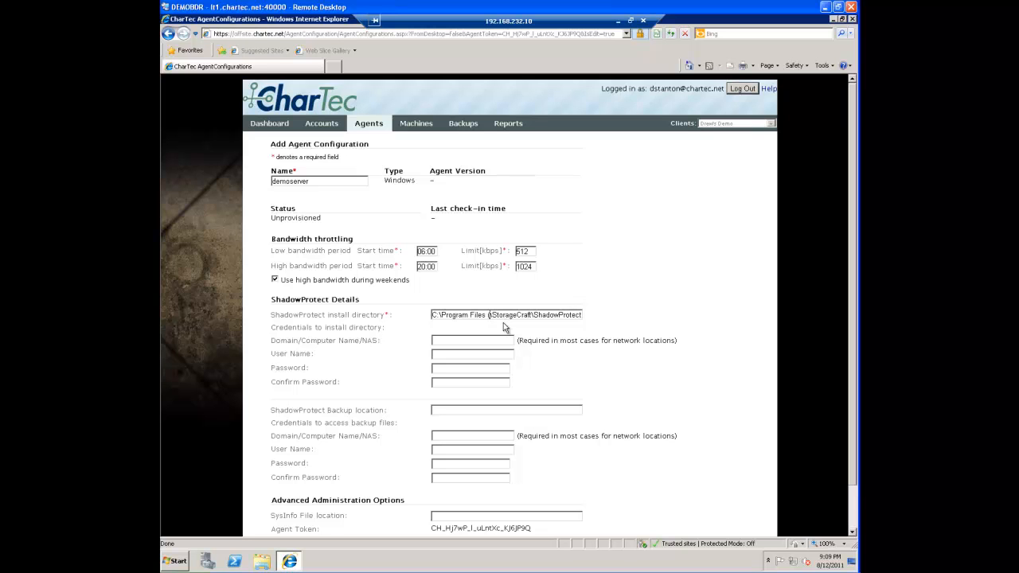
type(")")
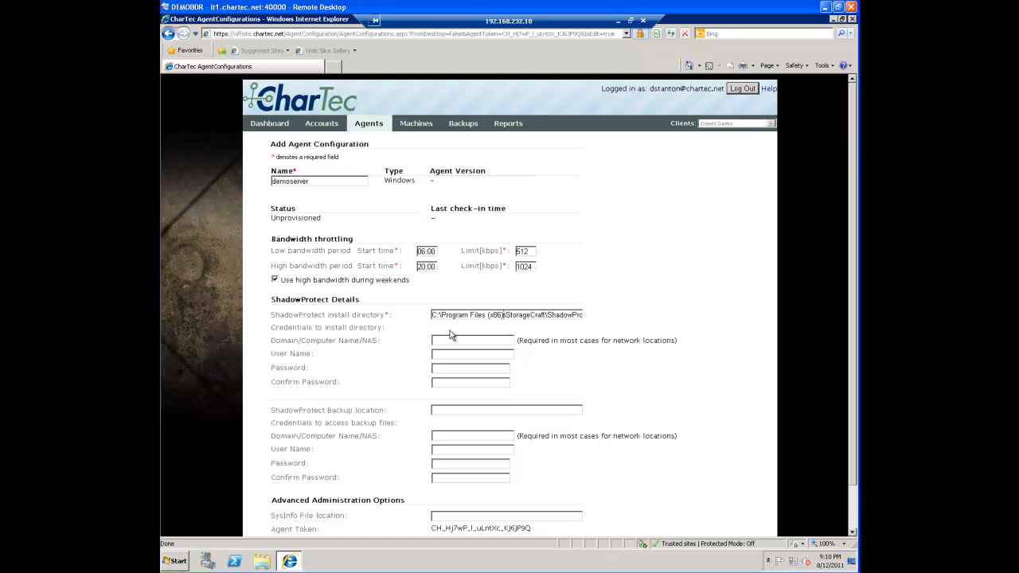
Set the ShadowProtect backup location to \\demobdr\backup\demoserver
left_click(444, 410)
type("\\\\")
type("b")
type("demobdr")
type("\\backup\\dem")
type("oserver")
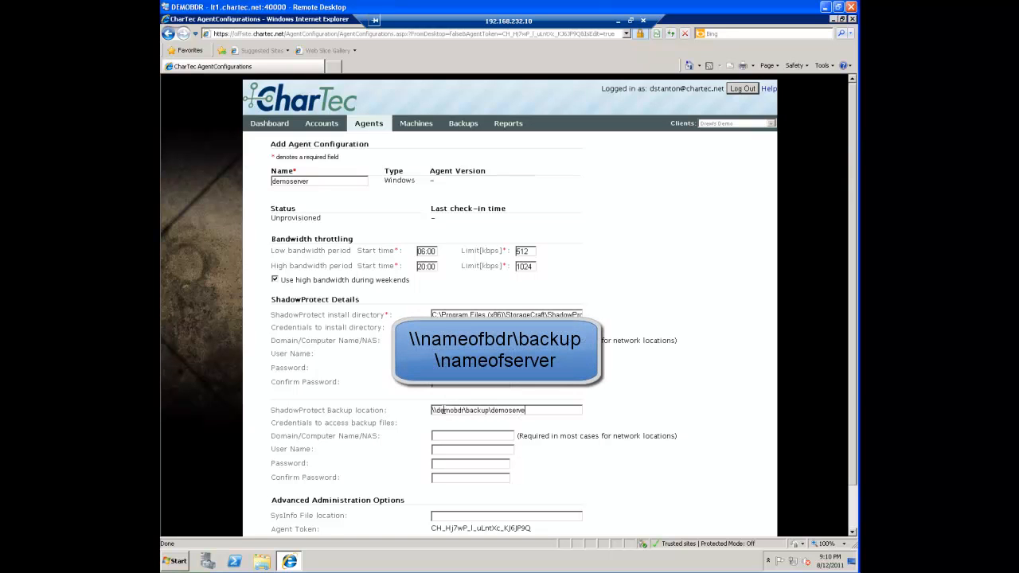
Enter domain demonet, user name administrator and the confirmed account password as backup file credentials, and save the agent configuration
left_click(447, 434)
left_click_drag(456, 464, 414, 470)
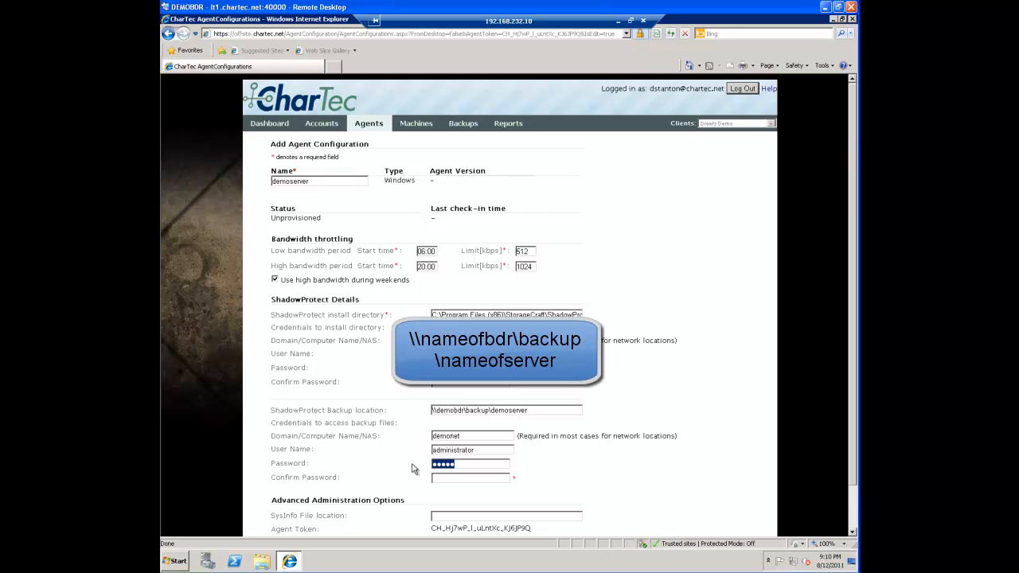
type("*******")
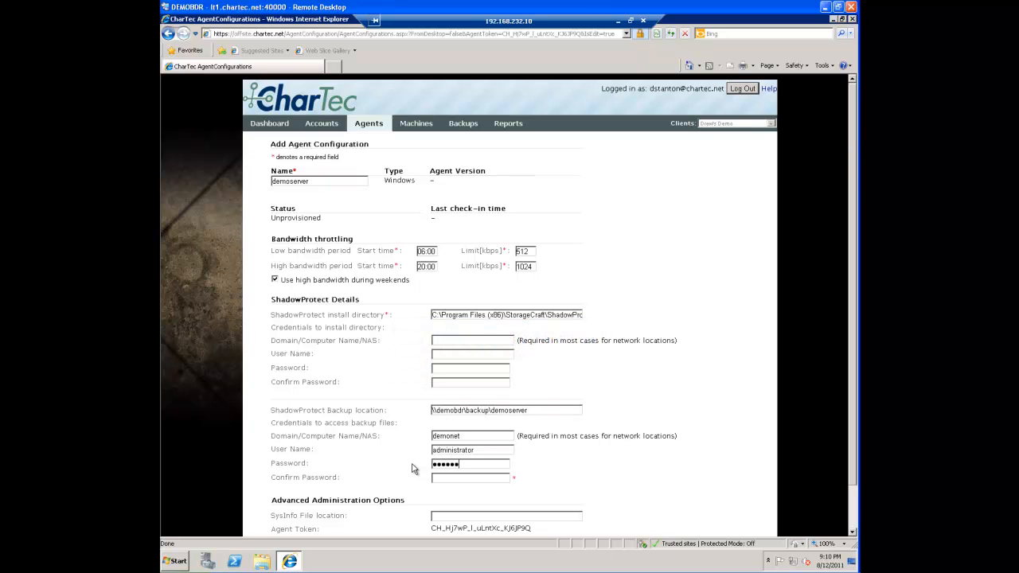
type("*********")
scroll(589, 483, "down", 2)
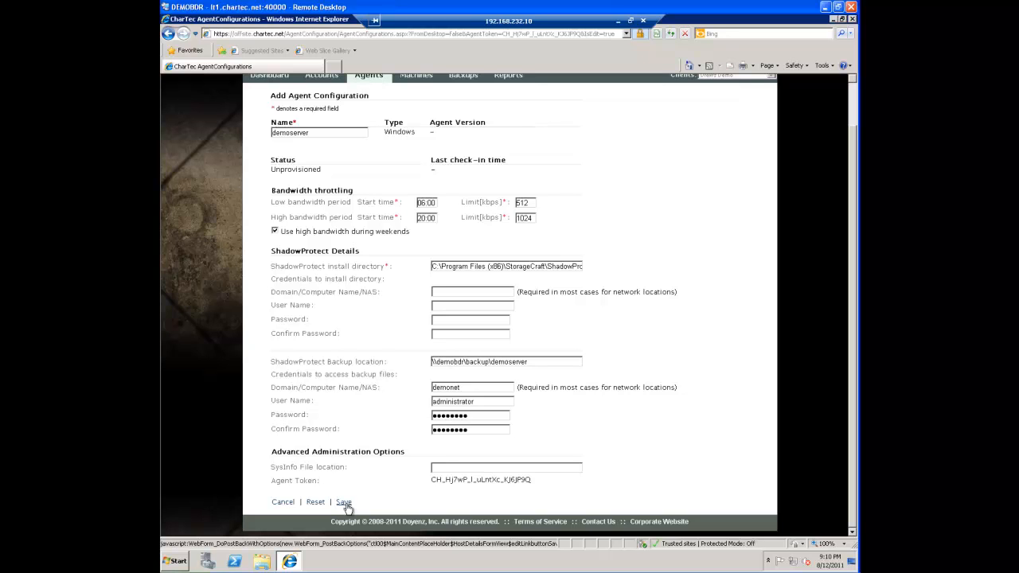
left_click(344, 502)
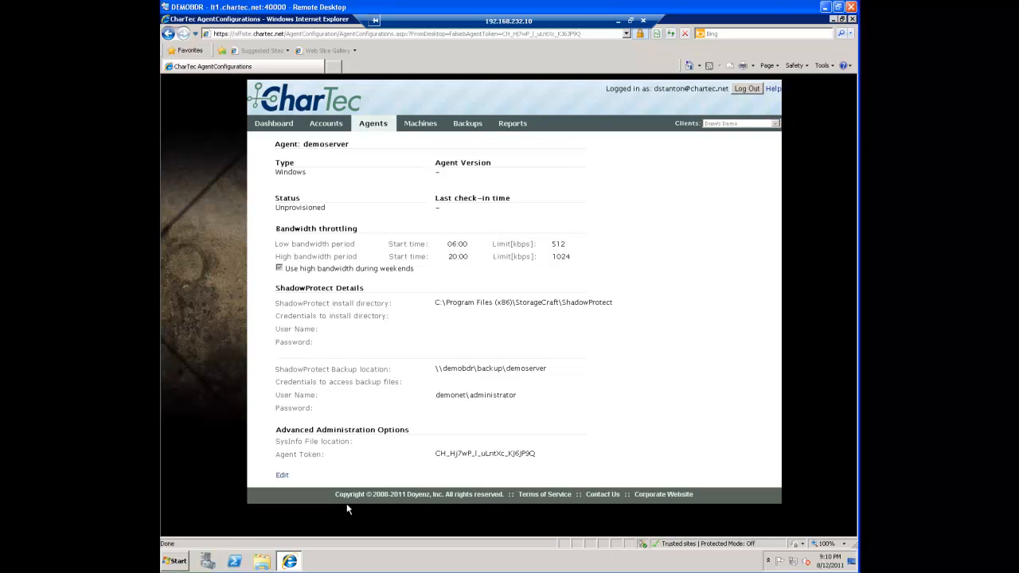
Return to the agent list in the portal and start the download for the demoserver agent
left_click(372, 125)
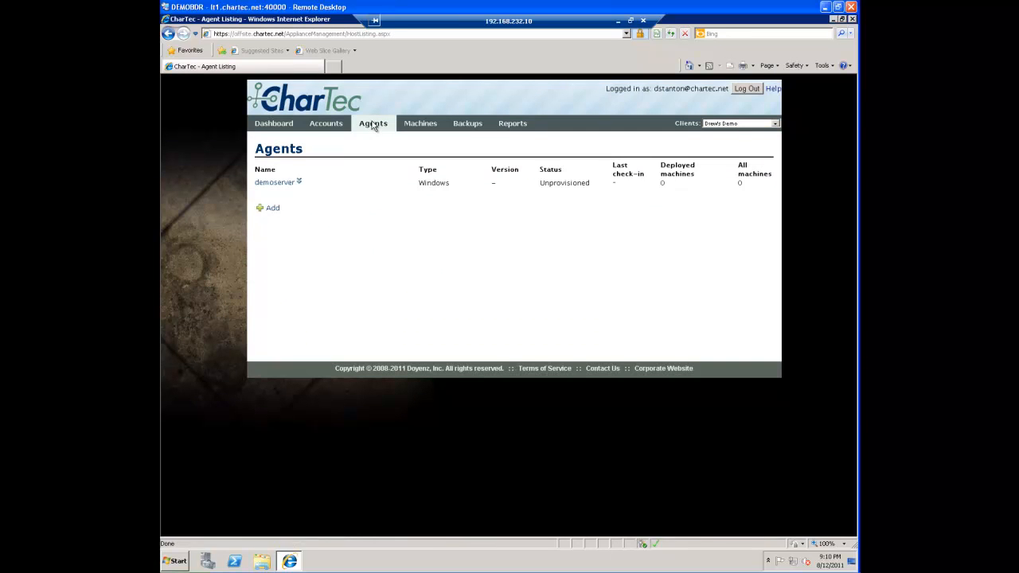
left_click(298, 182)
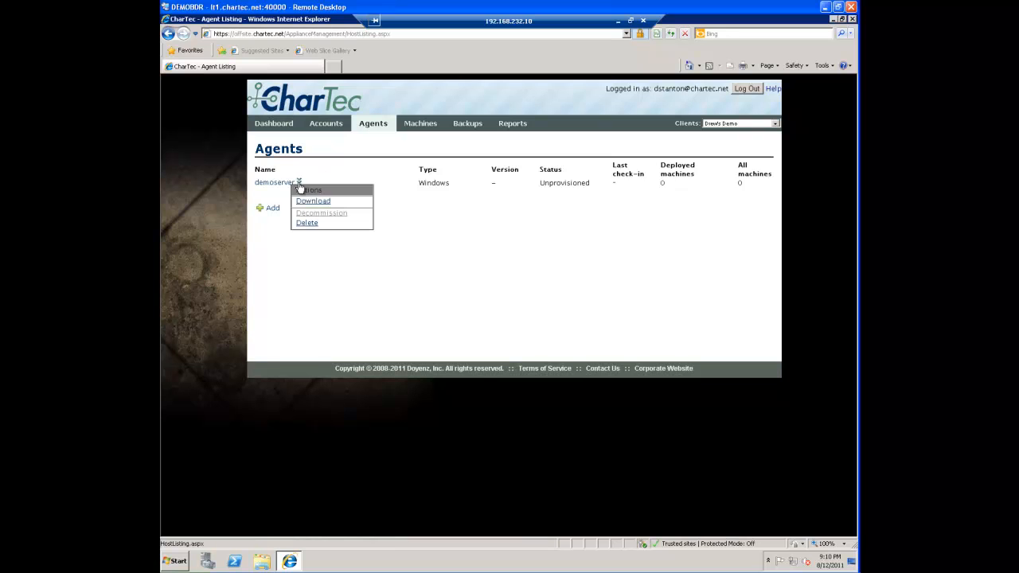
left_click(303, 200)
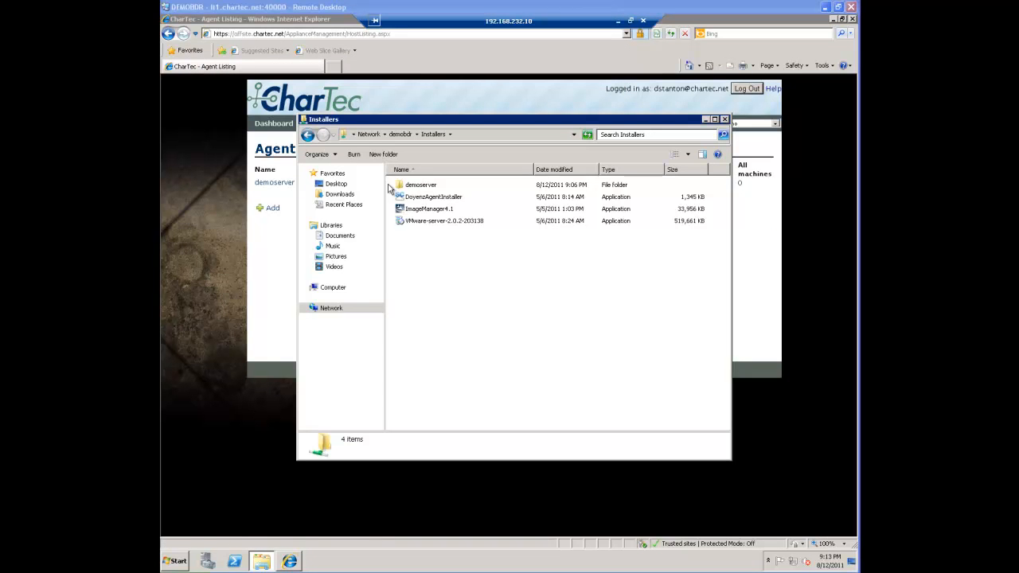
Run DoyenzAgentInstaller from the \\demobdr\Installers share and install the agent in C:\Program Files (x86)\Doyenz
double_click(430, 199)
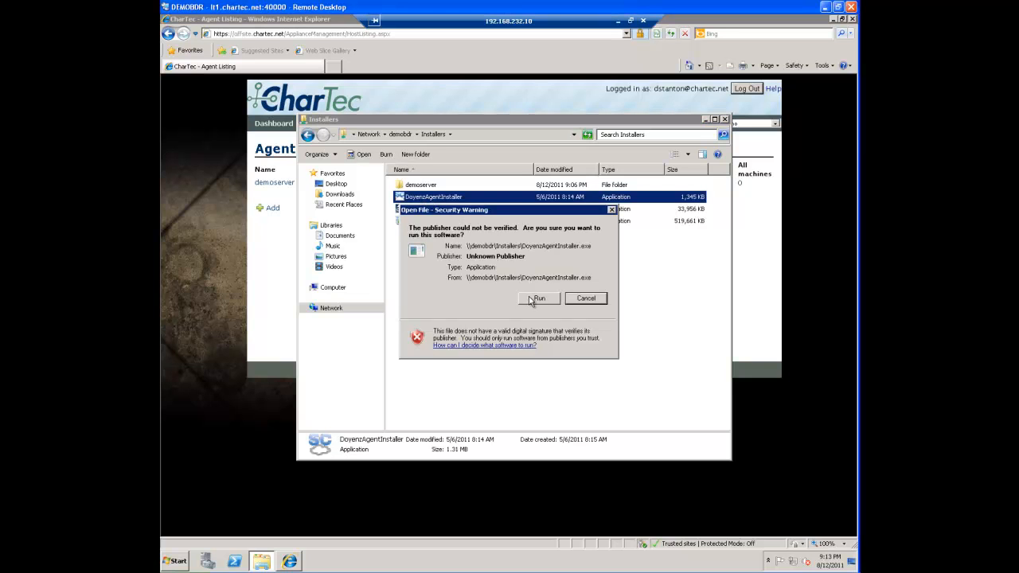
left_click(538, 298)
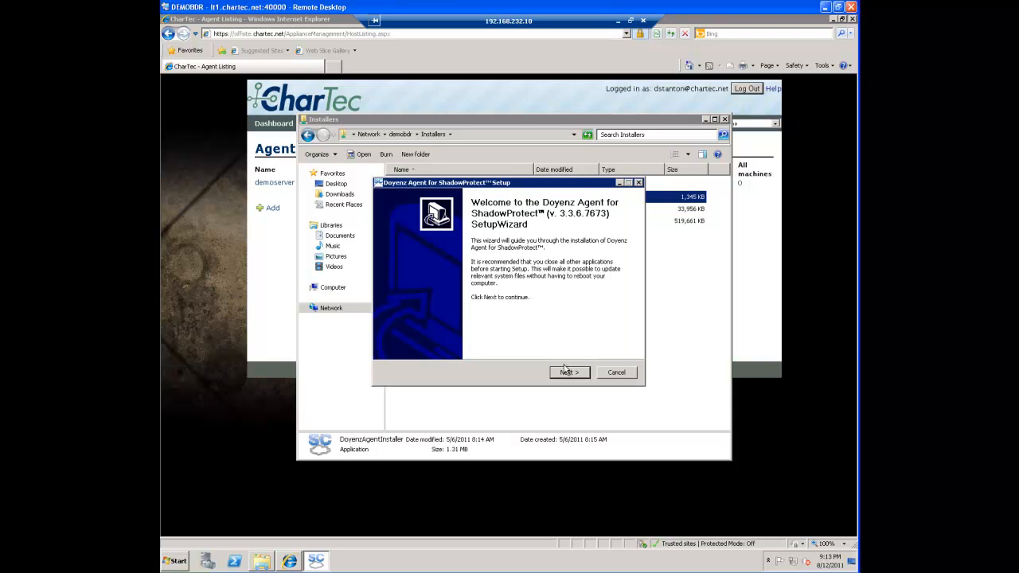
left_click(566, 372)
left_click(566, 372)
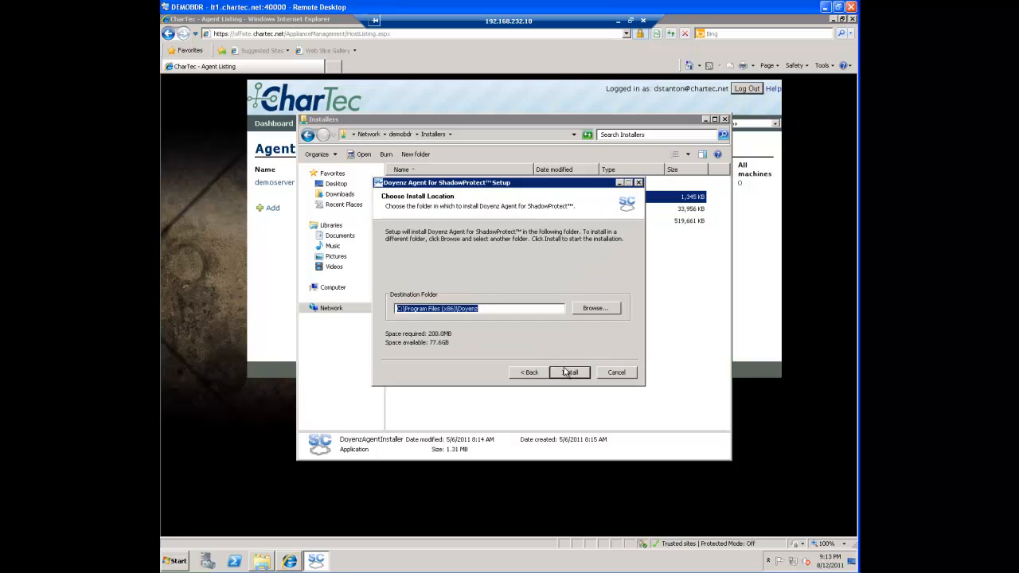
left_click(567, 372)
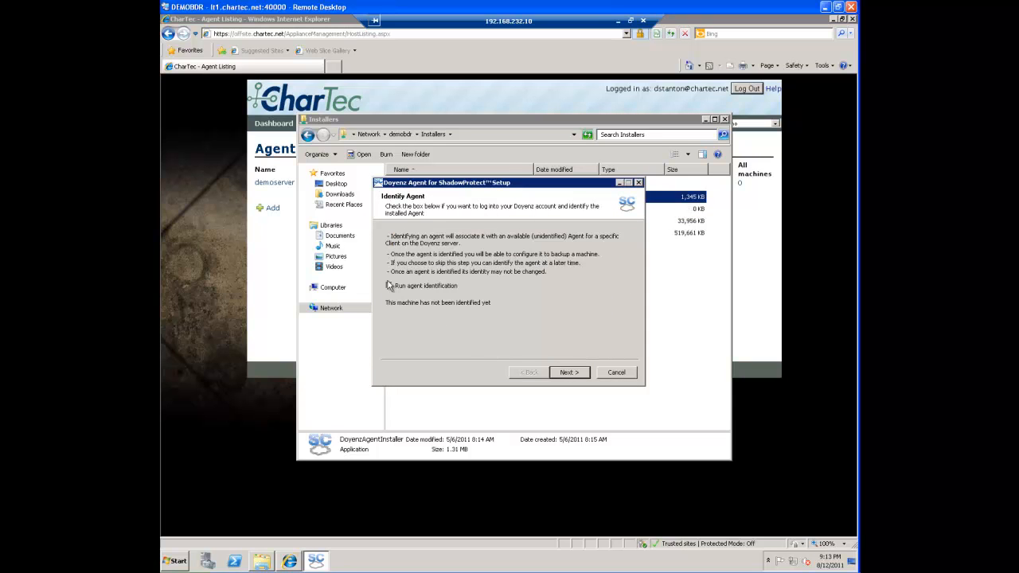
Run the agent identification and log in with the Doyenz account's user name and password
left_click(564, 373)
left_click(565, 374)
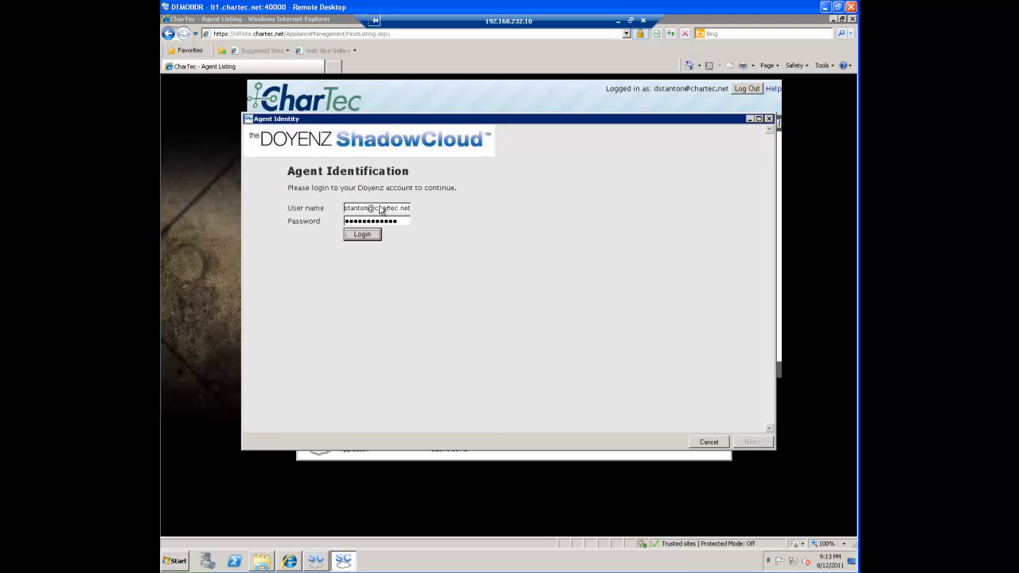
key("Return")
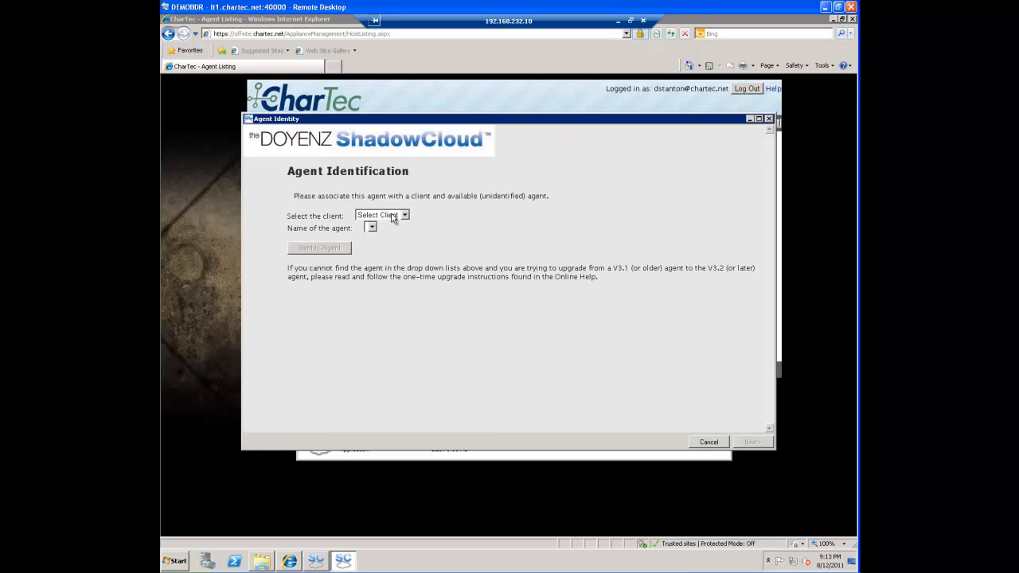
Associate this machine with the demo client's demoserver agent, confirm the identification and accept the agent's settings
left_click(392, 218)
left_click(386, 234)
left_click(383, 228)
left_click(381, 248)
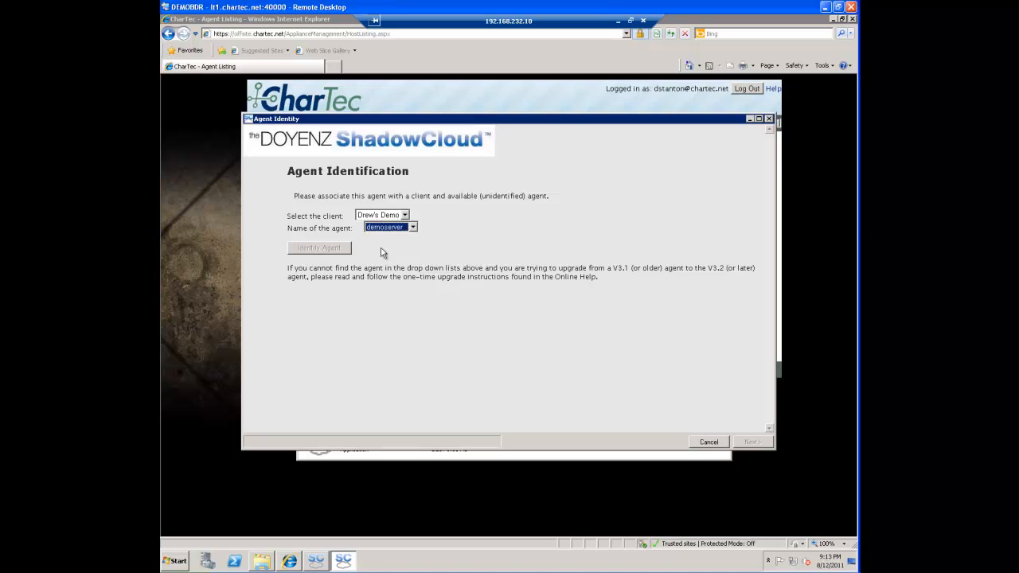
left_click(344, 249)
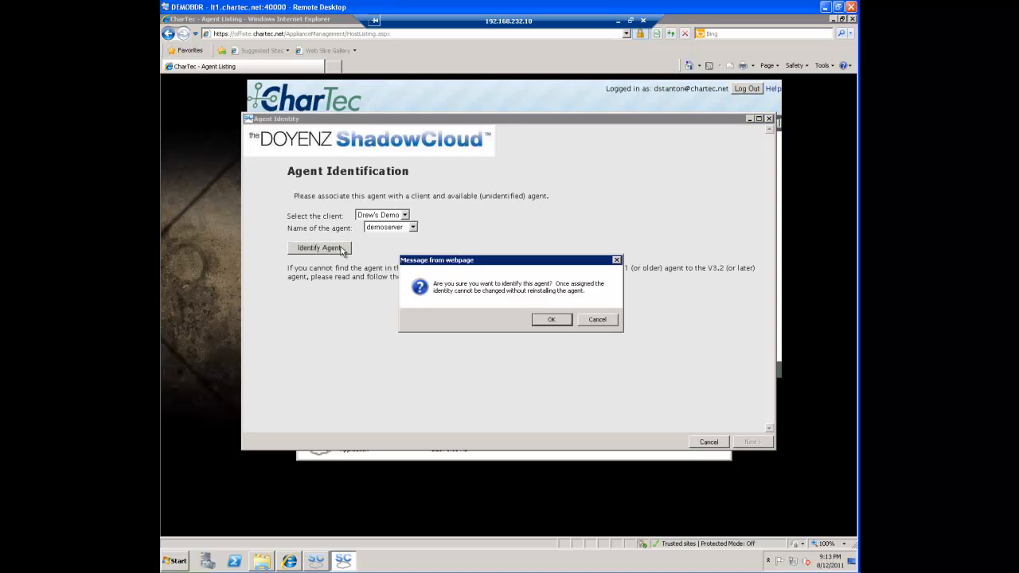
left_click(551, 319)
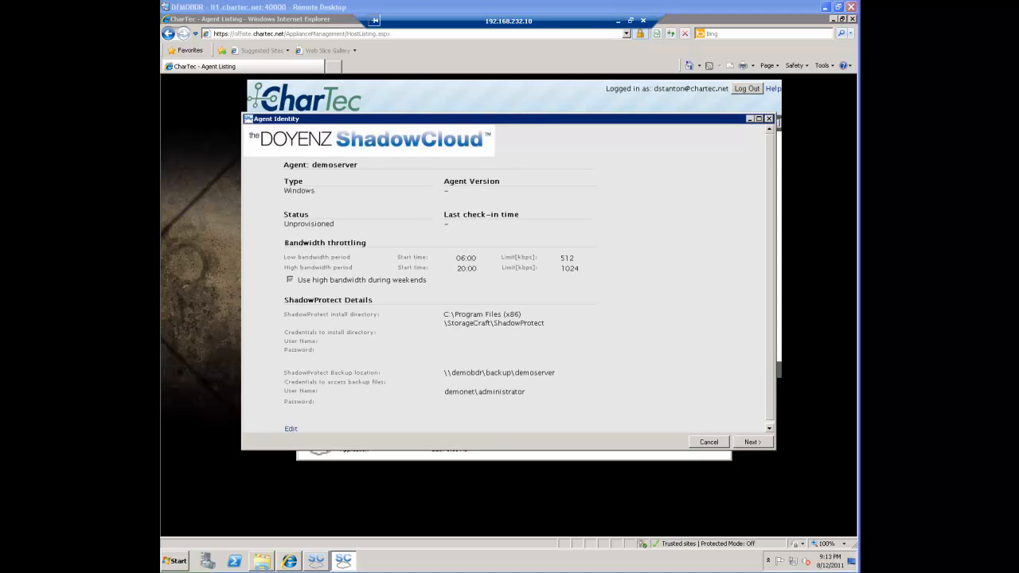
left_click(748, 442)
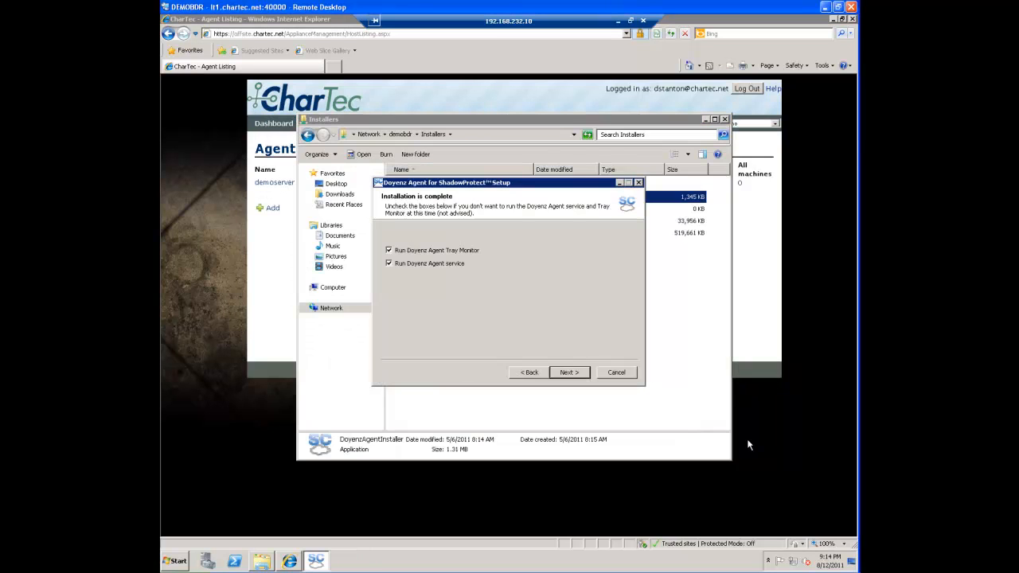
Finish the Doyenz agent setup with the tray monitor and agent service set to run, and close the Installers folder
left_click(565, 373)
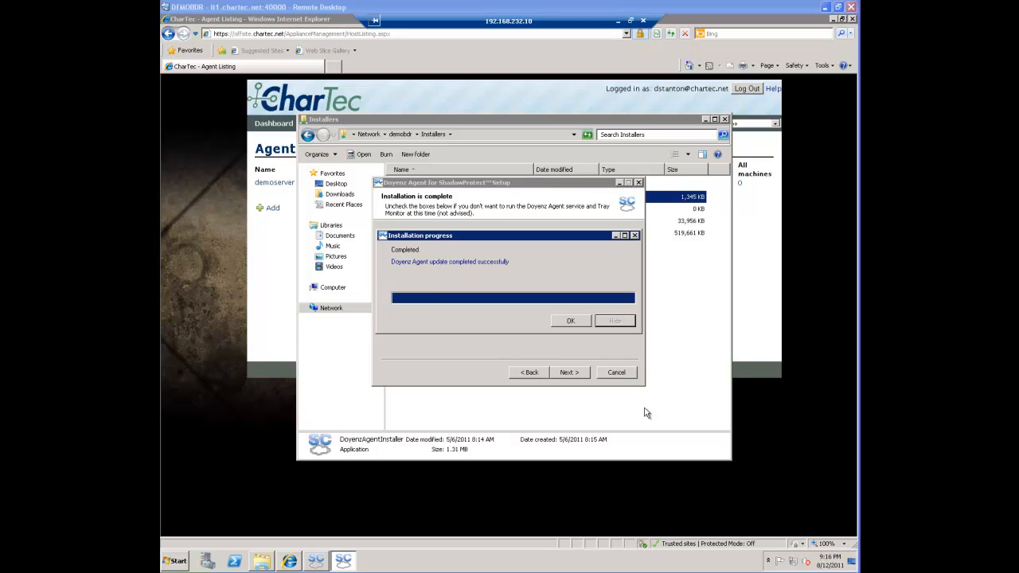
left_click(571, 321)
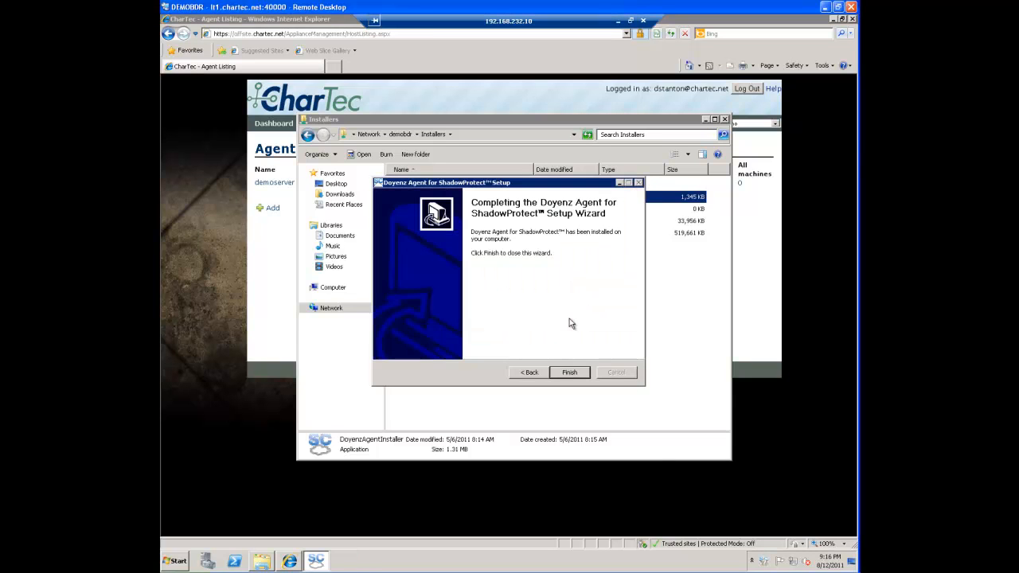
left_click(569, 372)
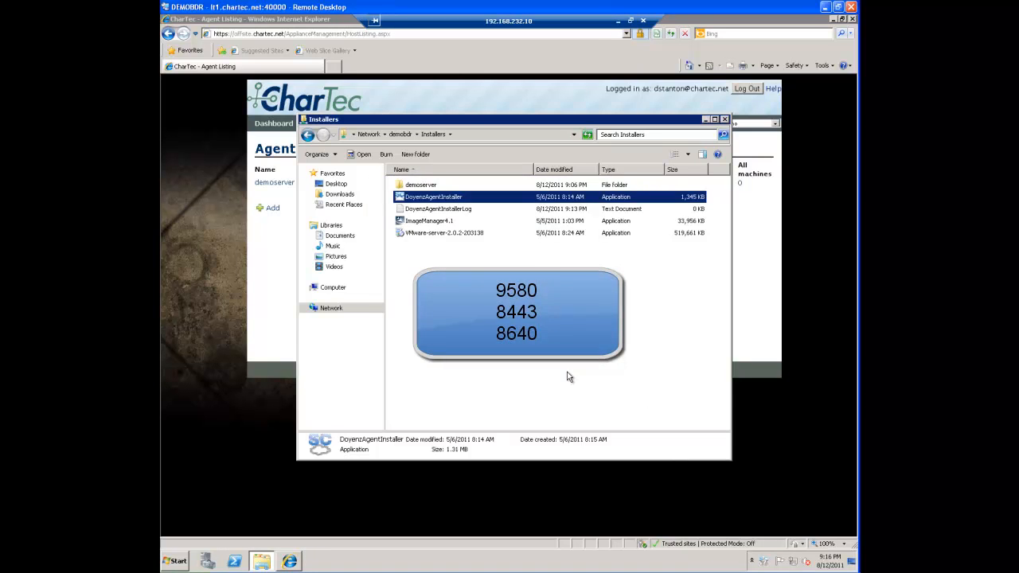
left_click(724, 120)
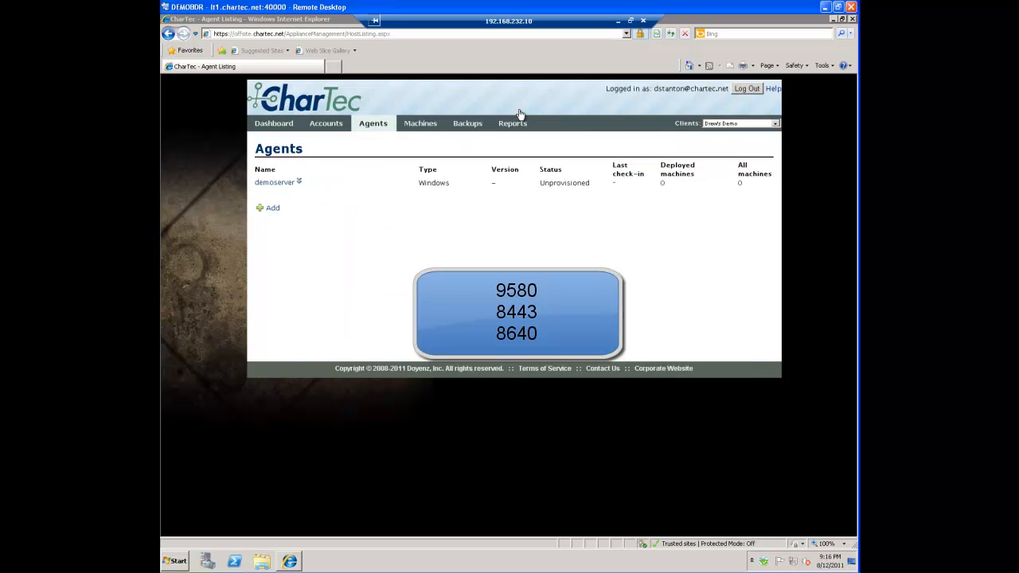
Start importing an existing Windows machine automatically from the live system through the demoserver agent, with subnet mask 255.255.255.0
left_click(424, 125)
left_click(400, 169)
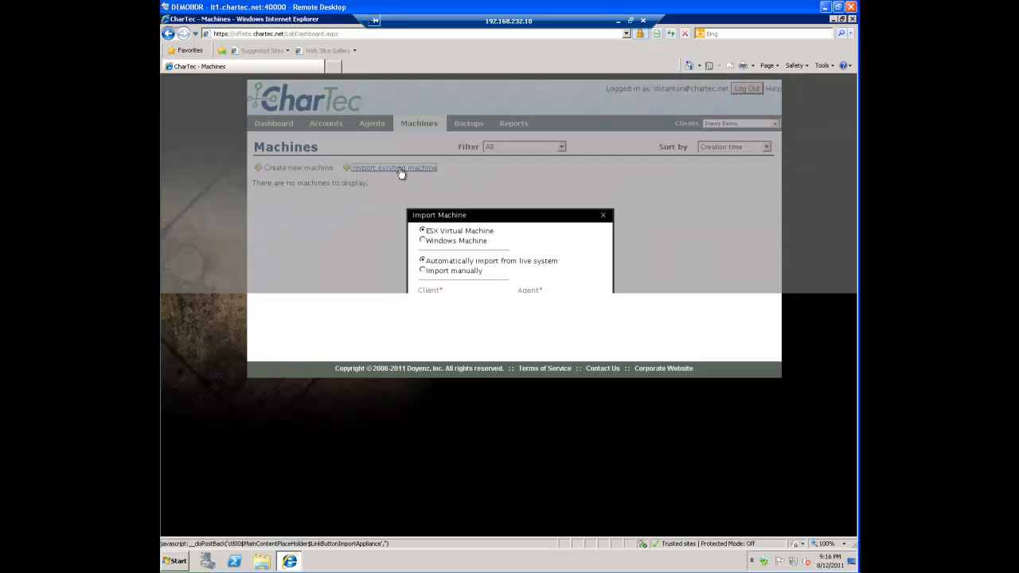
left_click(423, 241)
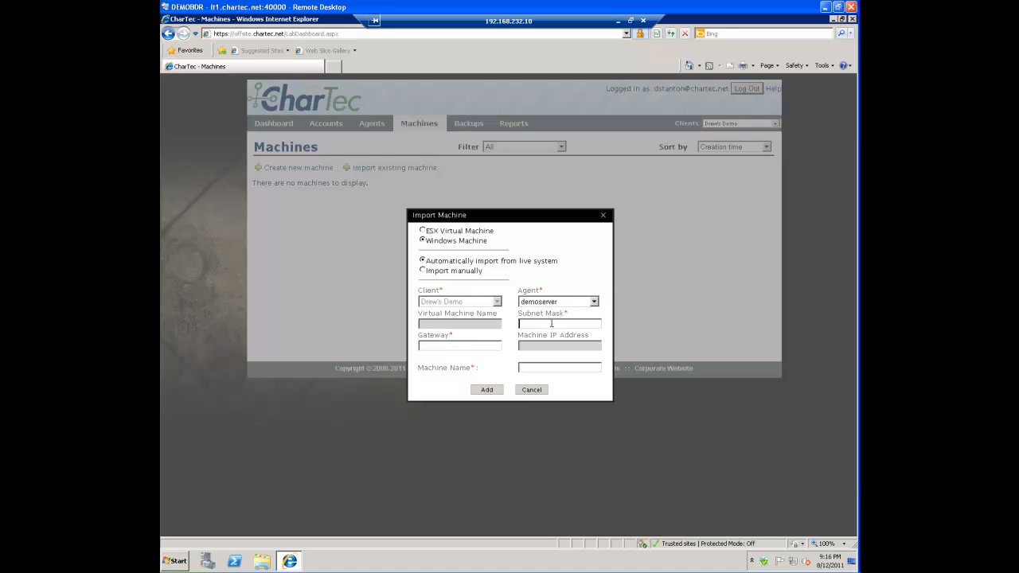
type("255.255.255.0")
Run ipconfig in a command prompt to look up the server's default gateway
left_click(480, 346)
left_click(176, 561)
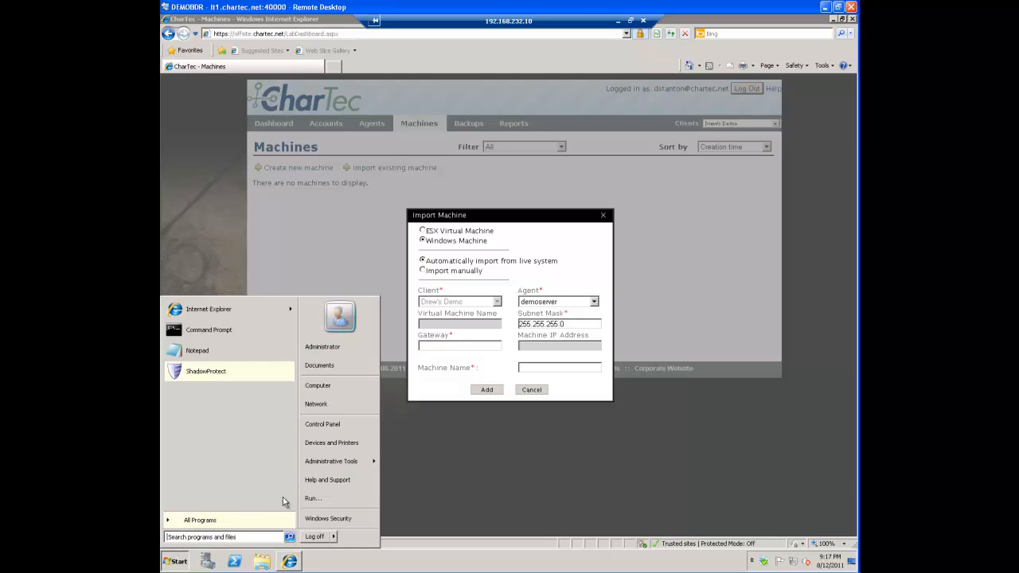
left_click(316, 501)
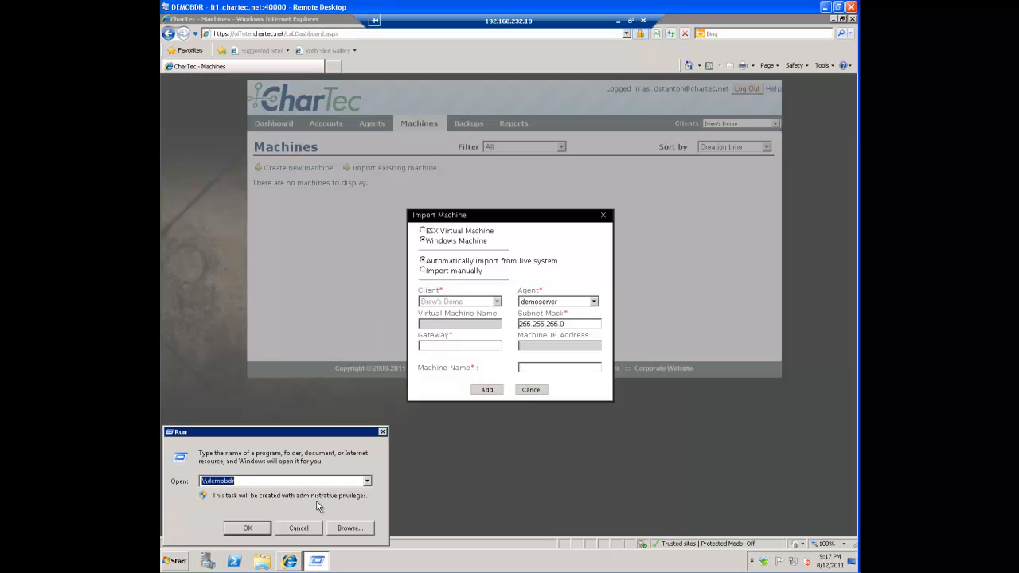
type("cmd")
key("Return")
type("ipconfig")
key("Return")
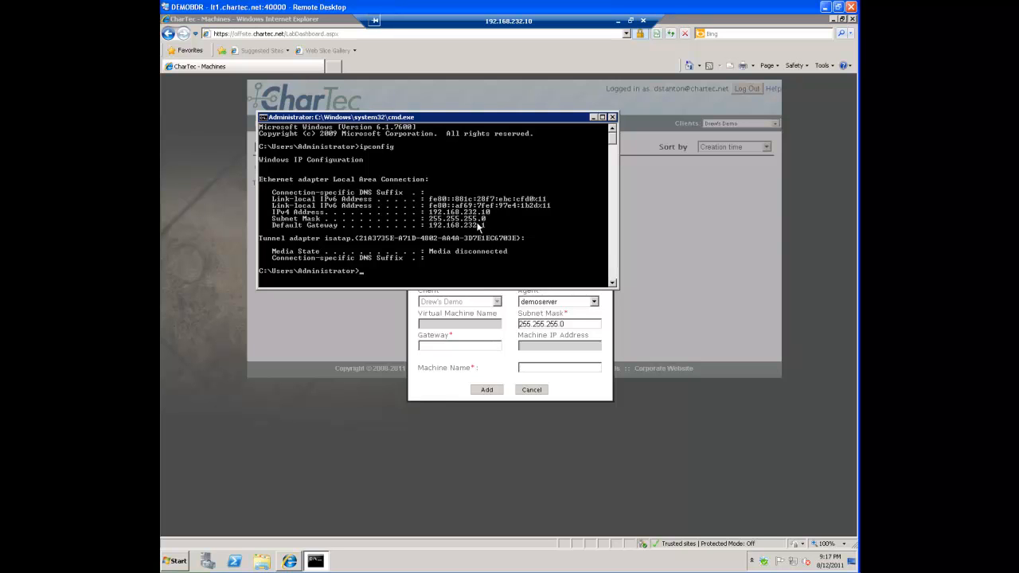
Set the gateway to 192.168.232.1 and the machine name to demoserver, add the machine and start its import
left_click(470, 345)
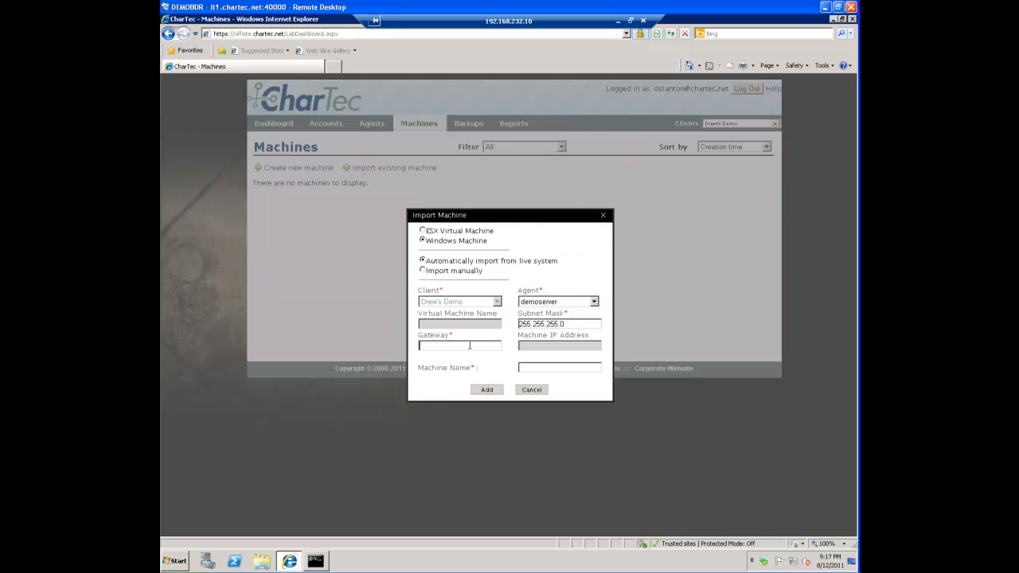
type("192.168.232.1")
left_click(529, 367)
type("demoserver")
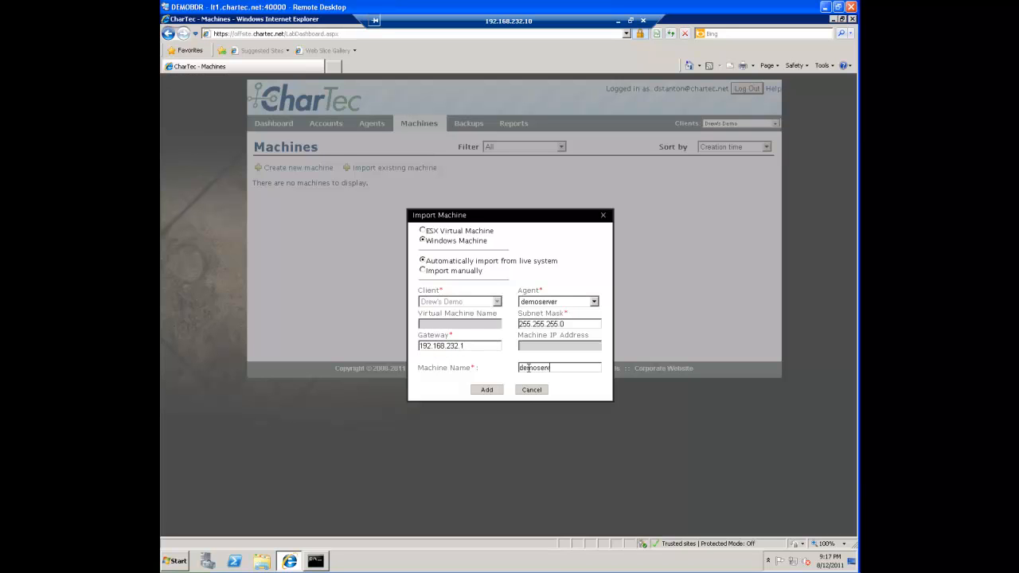
left_click(492, 391)
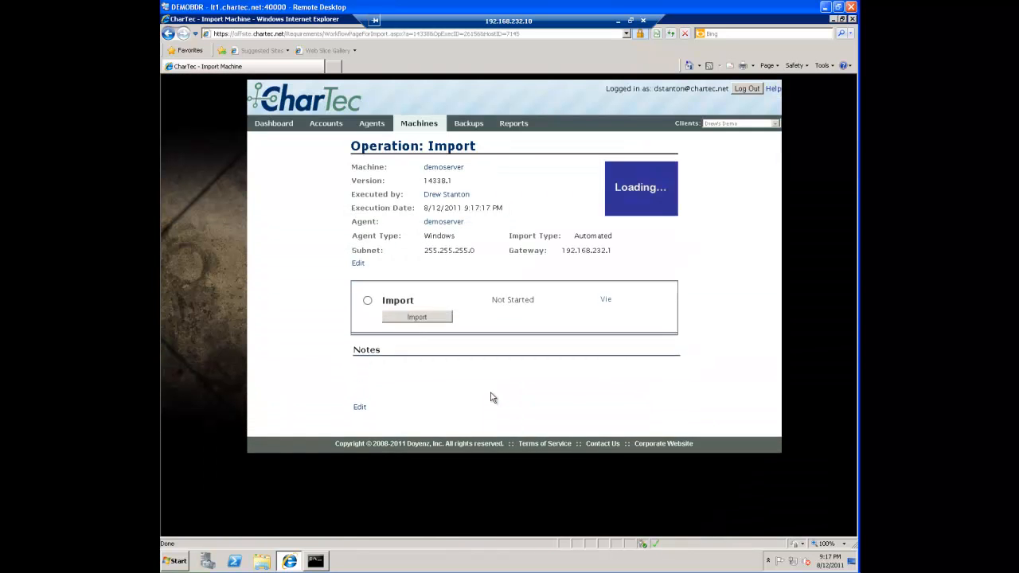
left_click(427, 319)
left_click(551, 328)
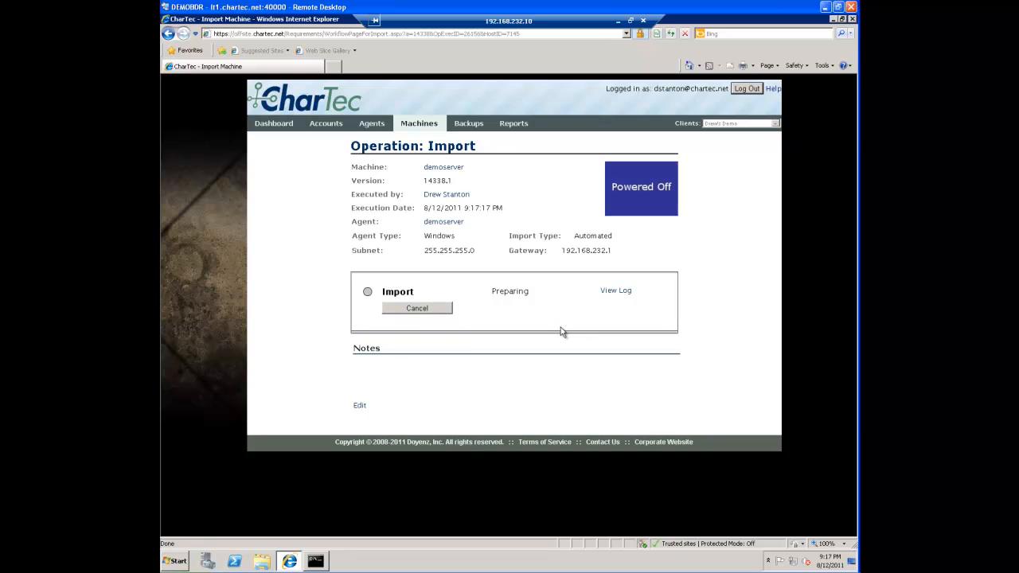